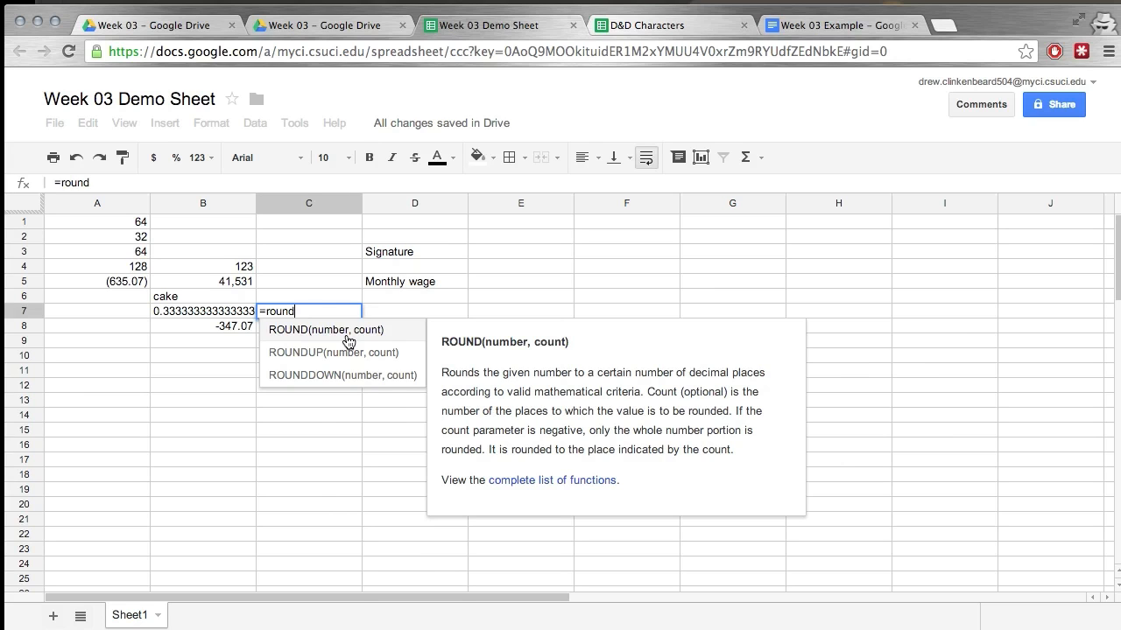
Complete the formula in C7 as =round(a5) to round the value in A5 to a whole number.
type("(")
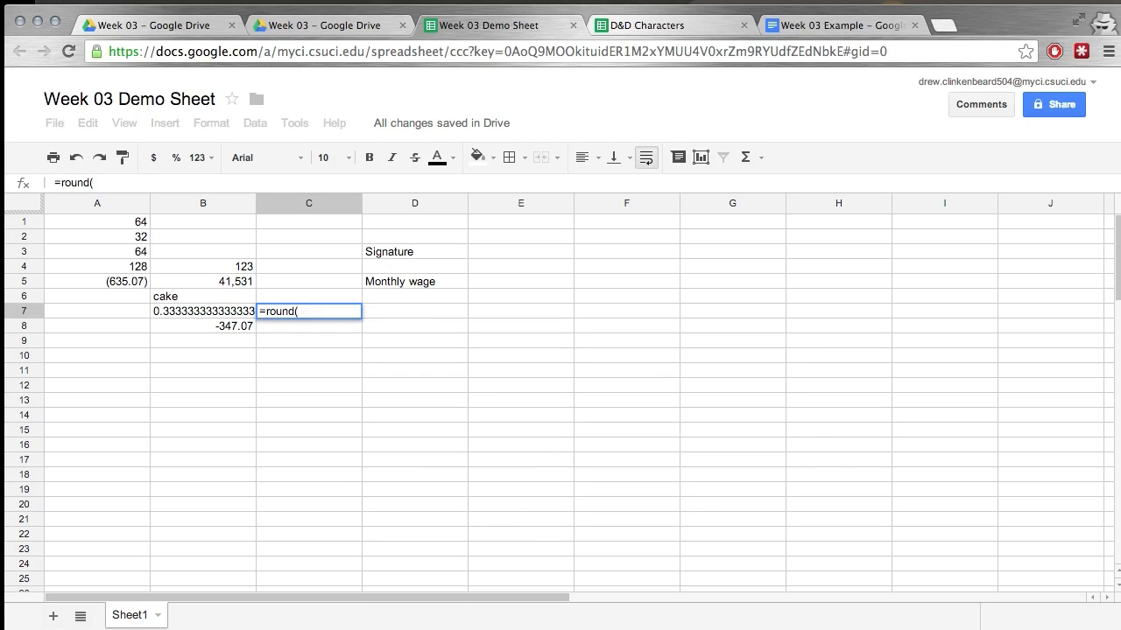
type("a5)")
key("Return")
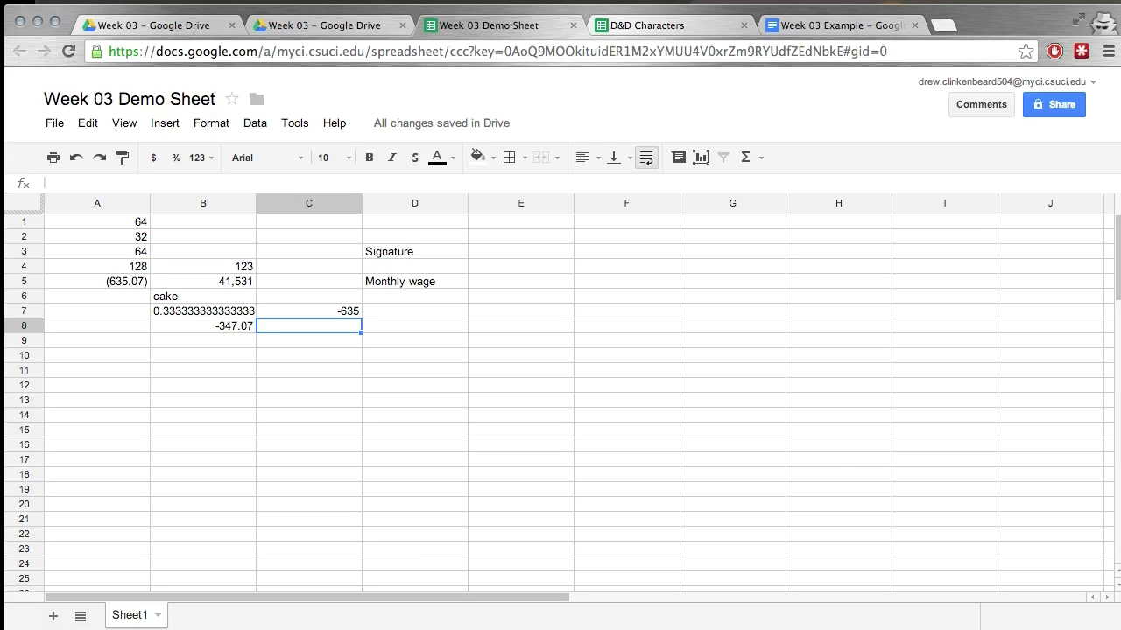
Enter the formula =roundup(a5) in cell C8 to round the value in A5 up.
type("=")
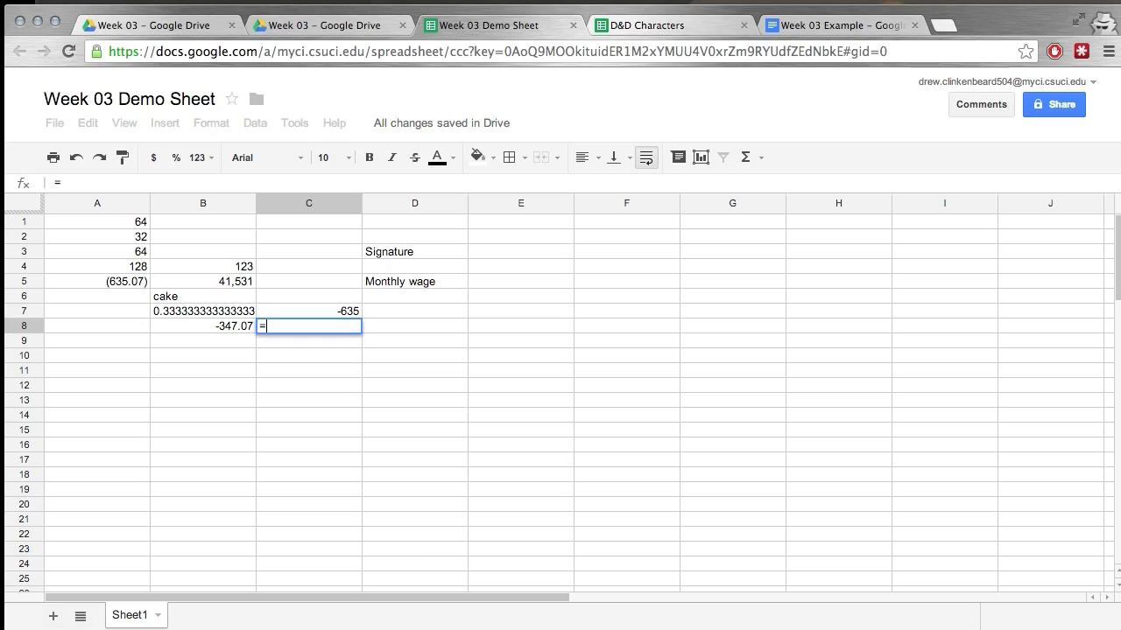
type("round")
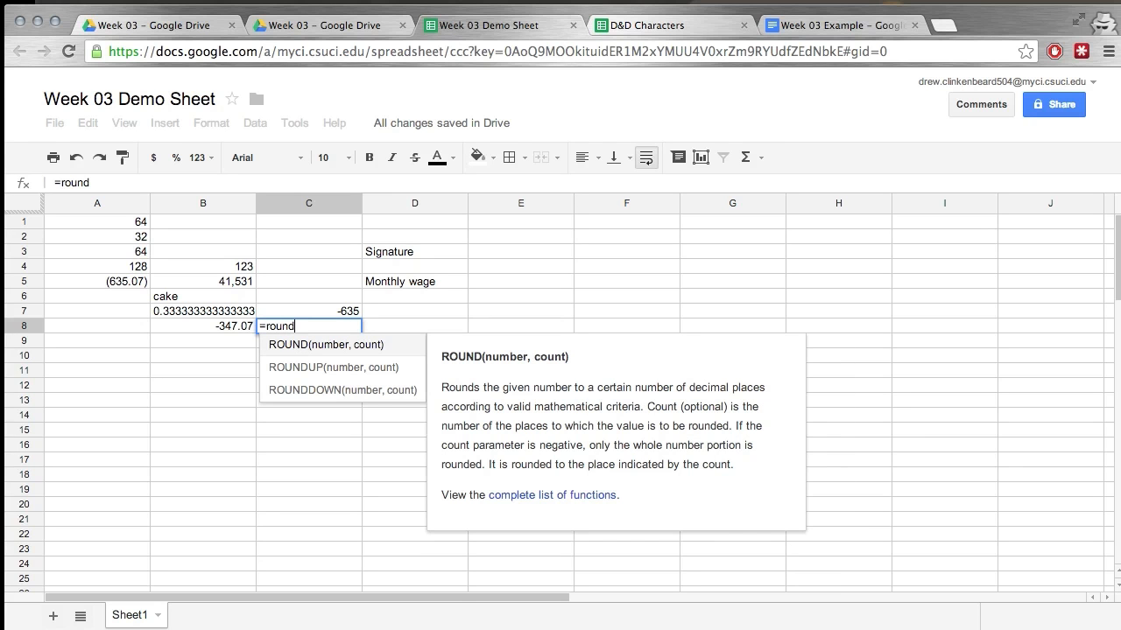
type("up(")
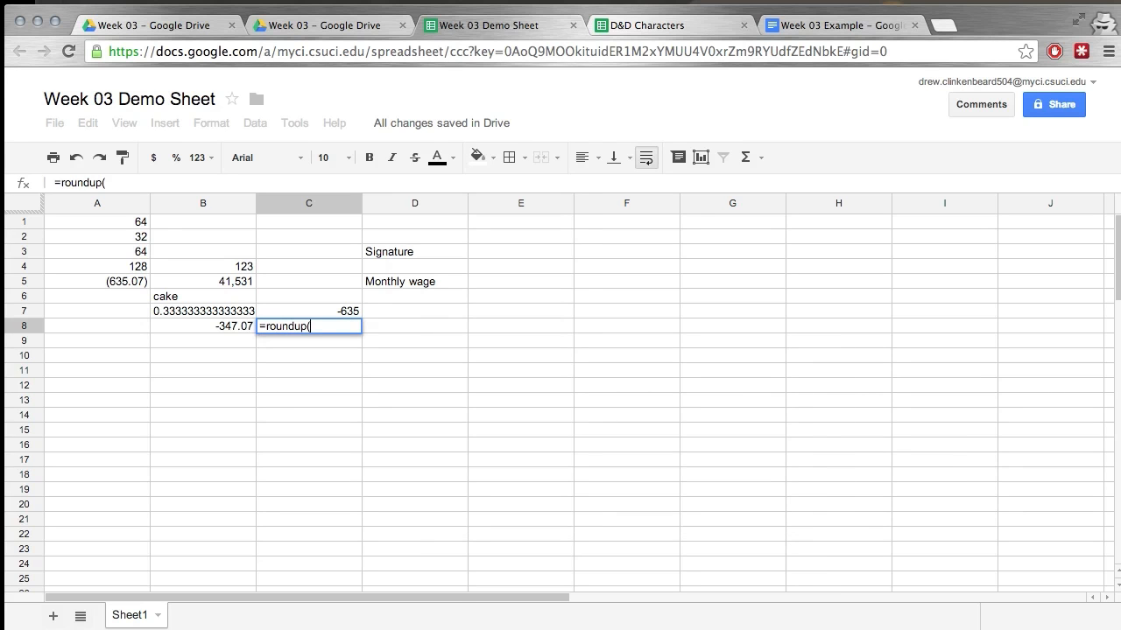
type("a")
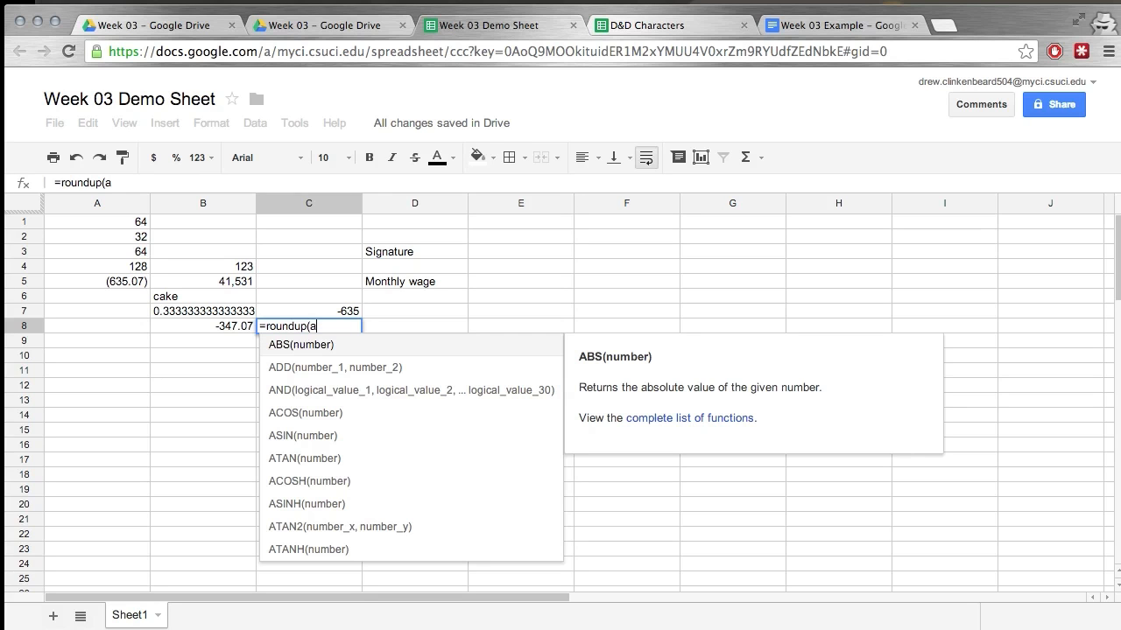
type("5)")
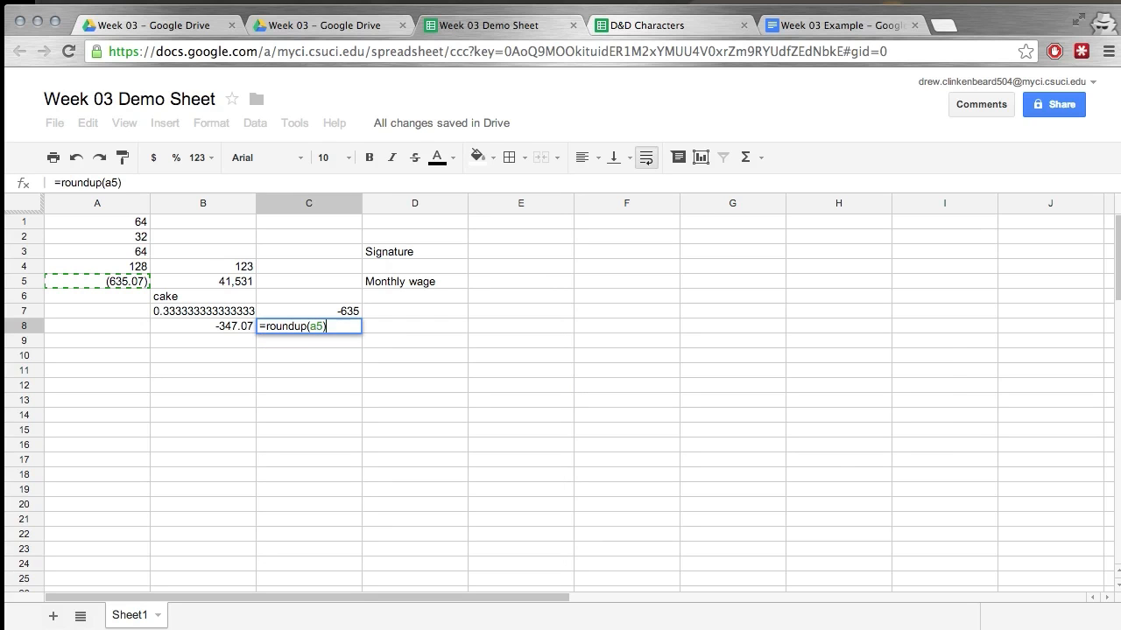
key("Return")
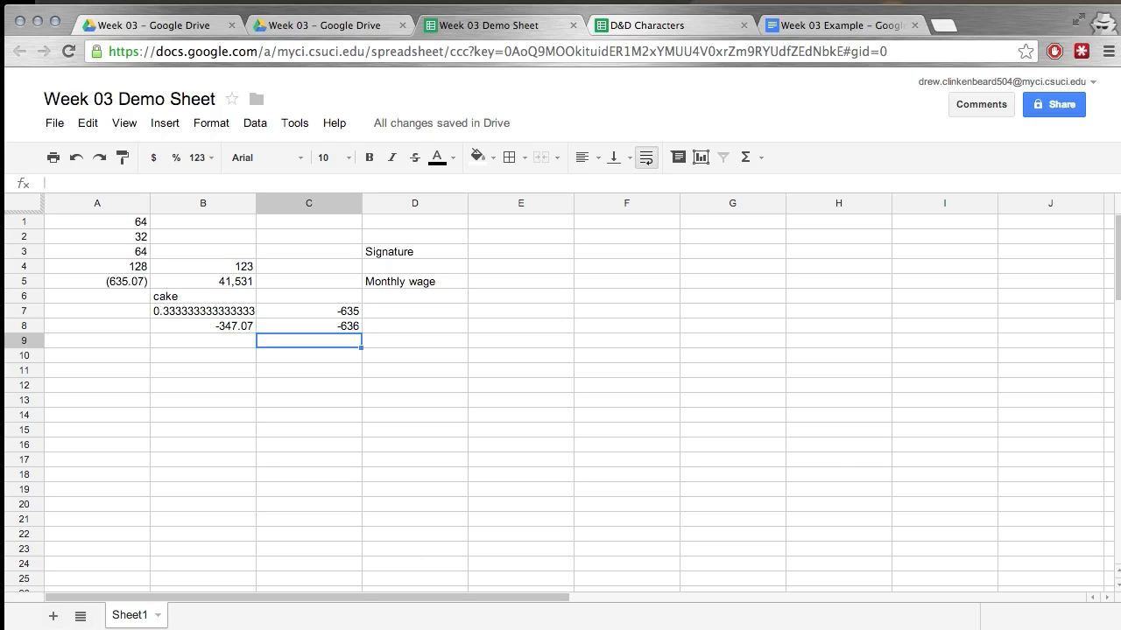
Enter the formula =rounddown(a5) in cell C9 to round the value in A5 down.
type("=ro")
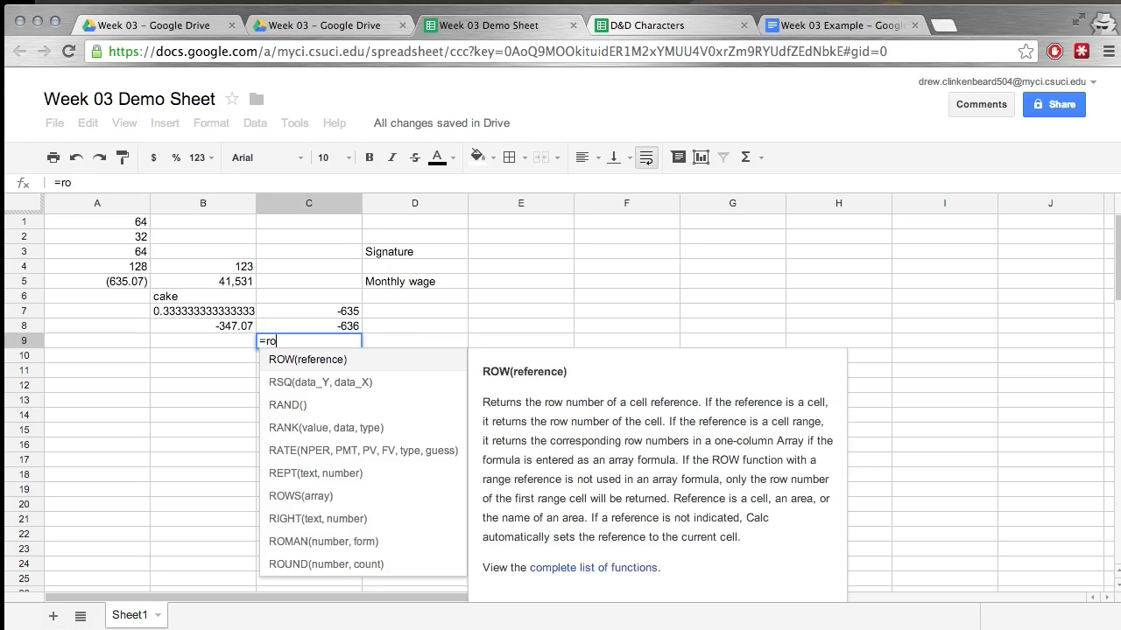
type("unddown(a")
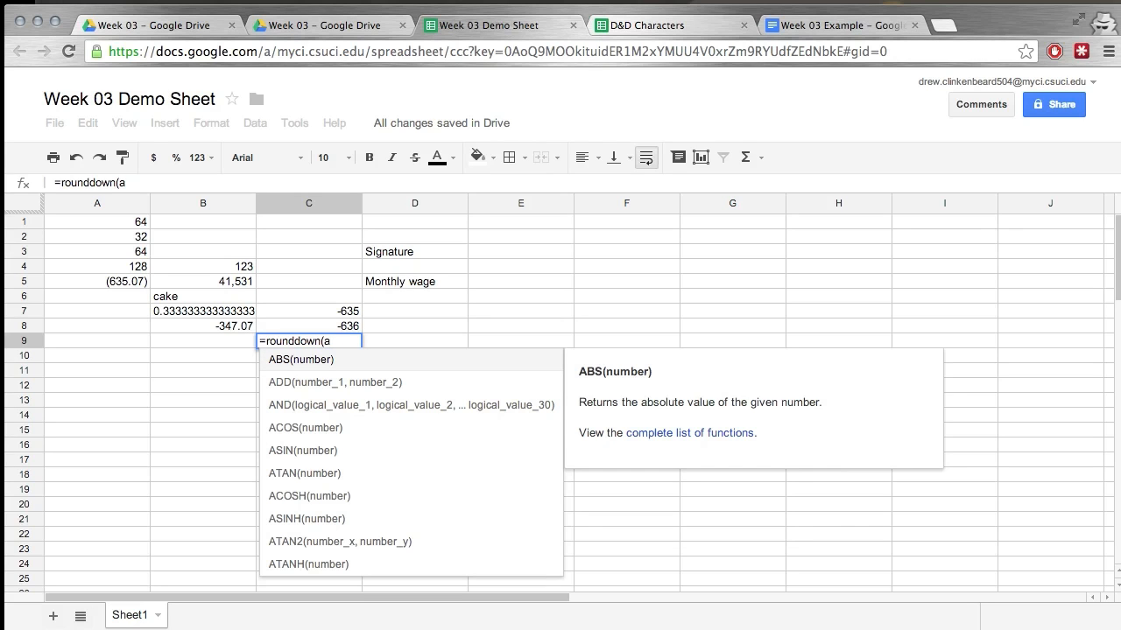
type("5")
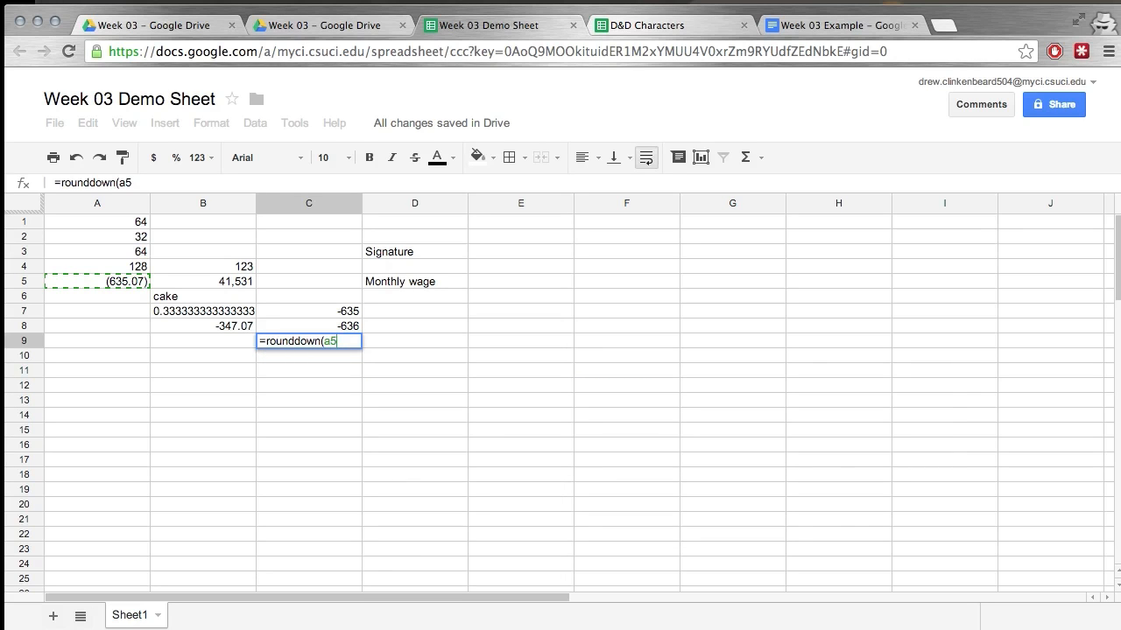
type(")")
key("Return")
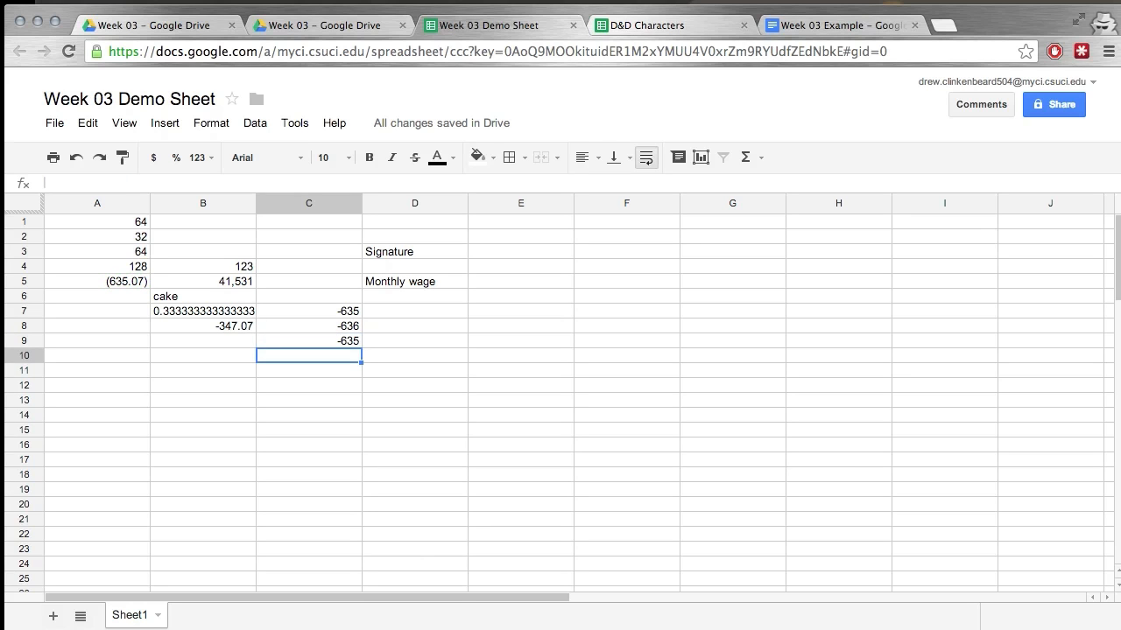
key("Up")
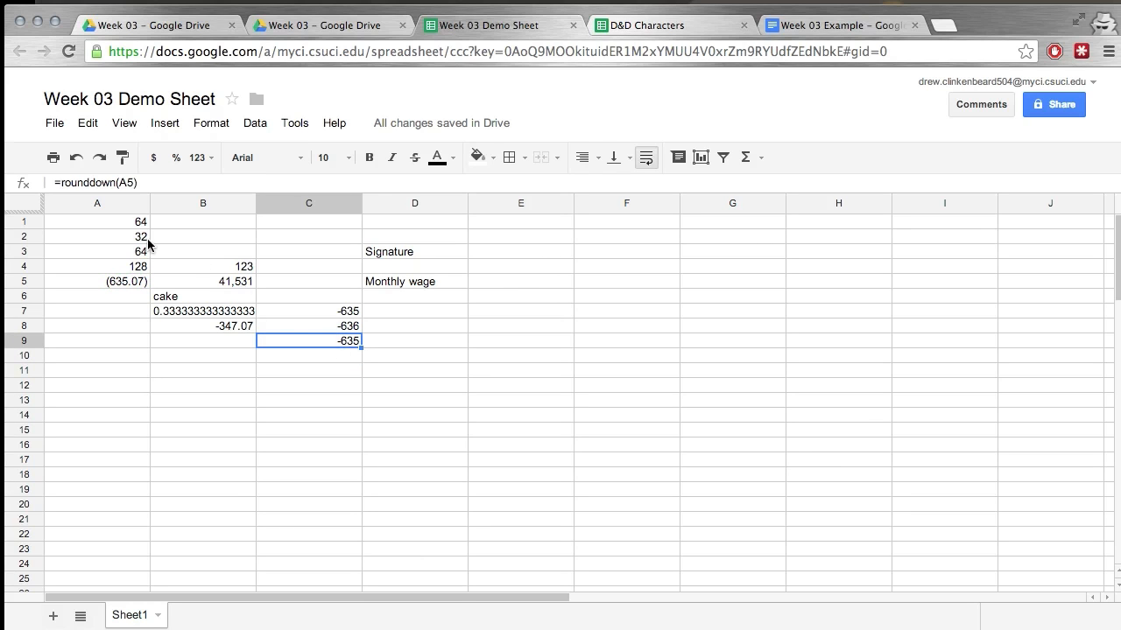
Set the value in A5 to 35.5, and check the round-up and round-down formulas in C8 and C9.
left_click(136, 283)
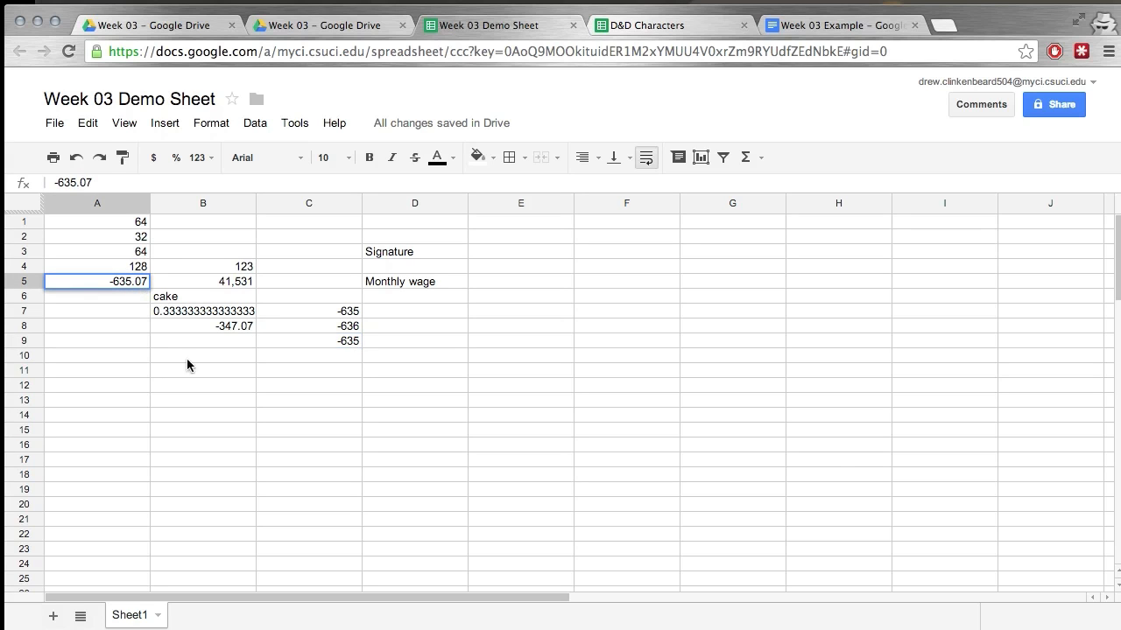
key("BackSpace")
key("BackSpace")
type("5")
key("Delete")
key("Delete")
key("Right")
key("Right")
key("Return")
key("Up")
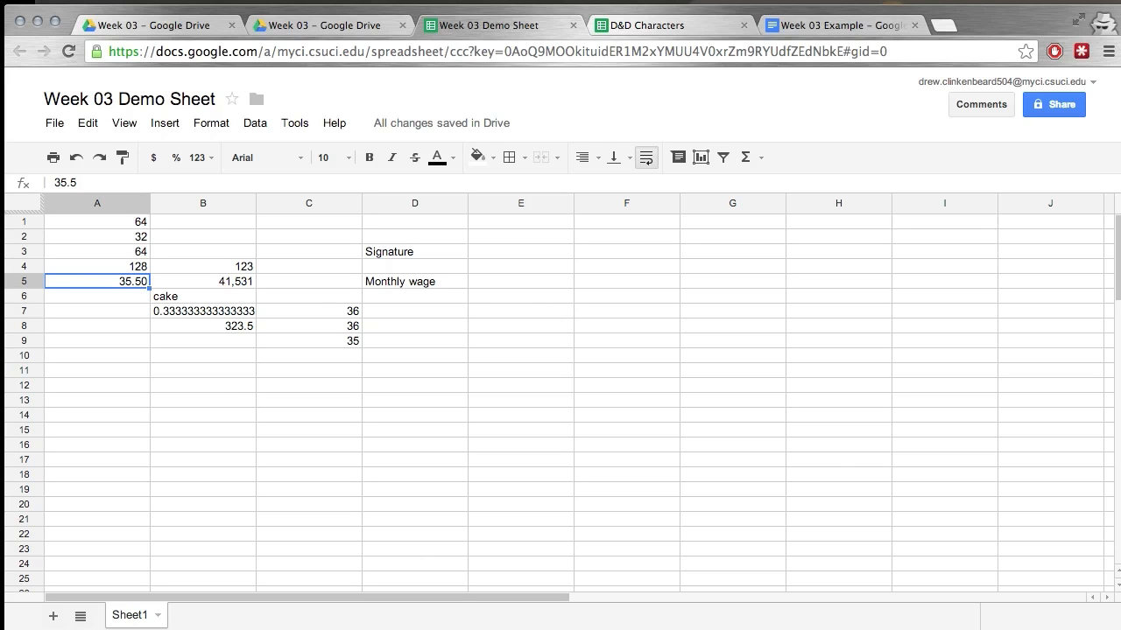
left_click(354, 331)
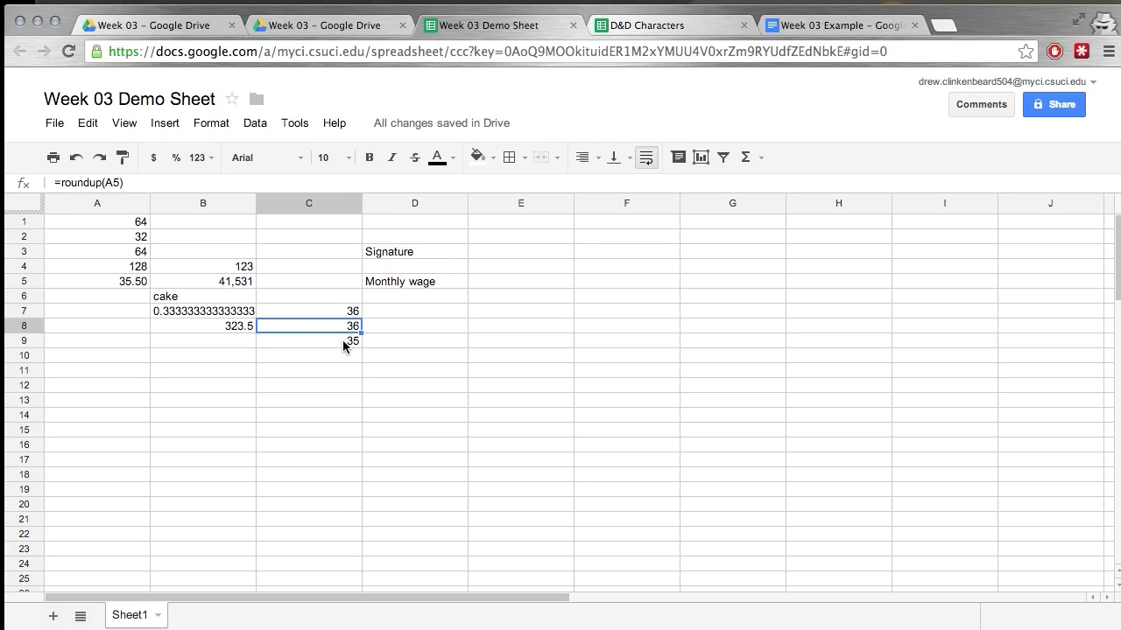
left_click(343, 343)
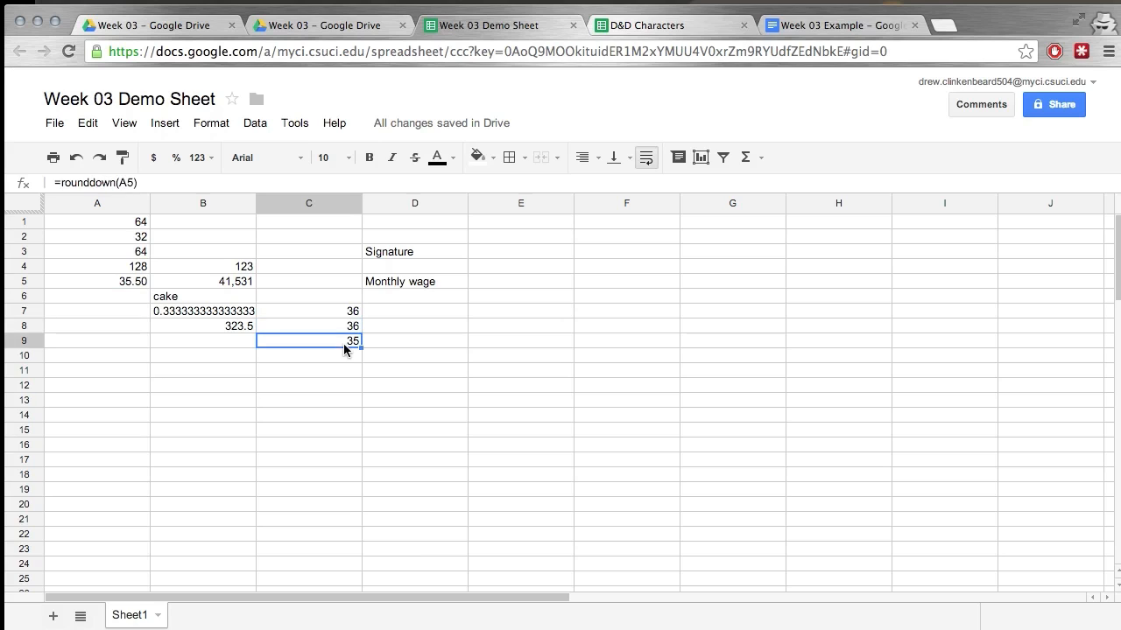
Change the value in cell A5 to 30.9.
left_click(140, 286)
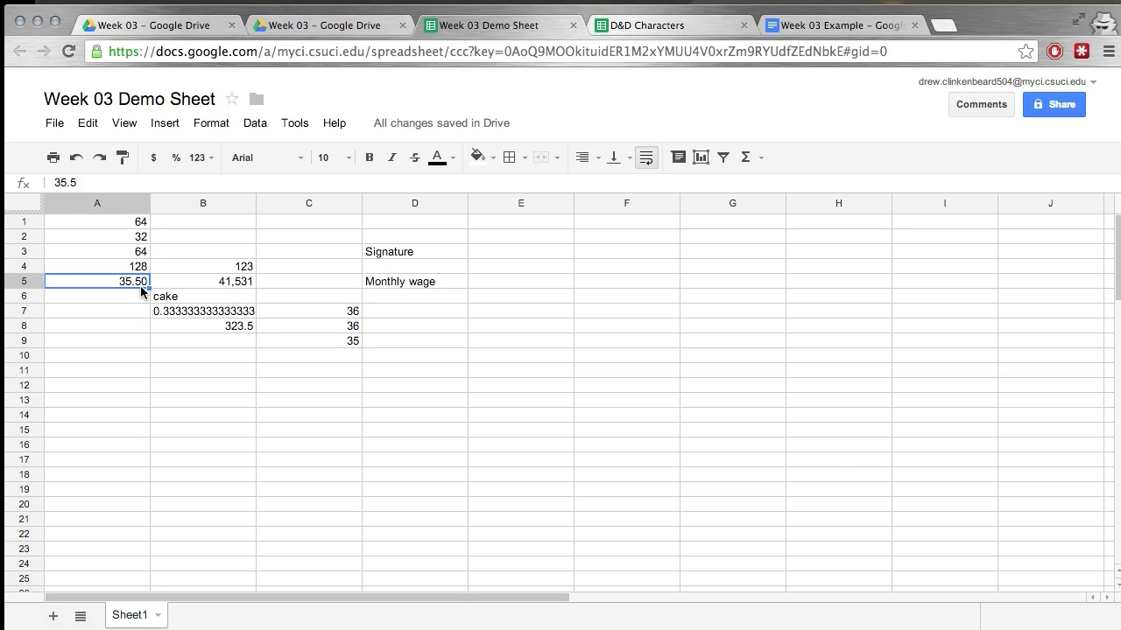
double_click(140, 285)
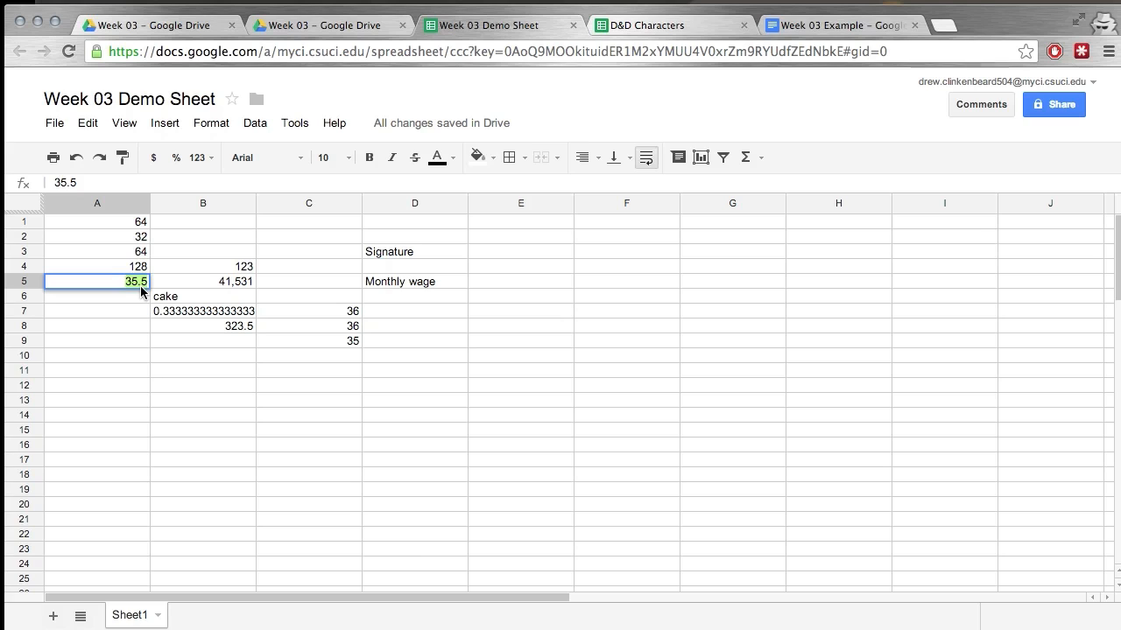
key("Left")
key("Left")
key("BackSpace")
type("0")
key("BackSpace")
type("9")
key("Return")
key("Up")
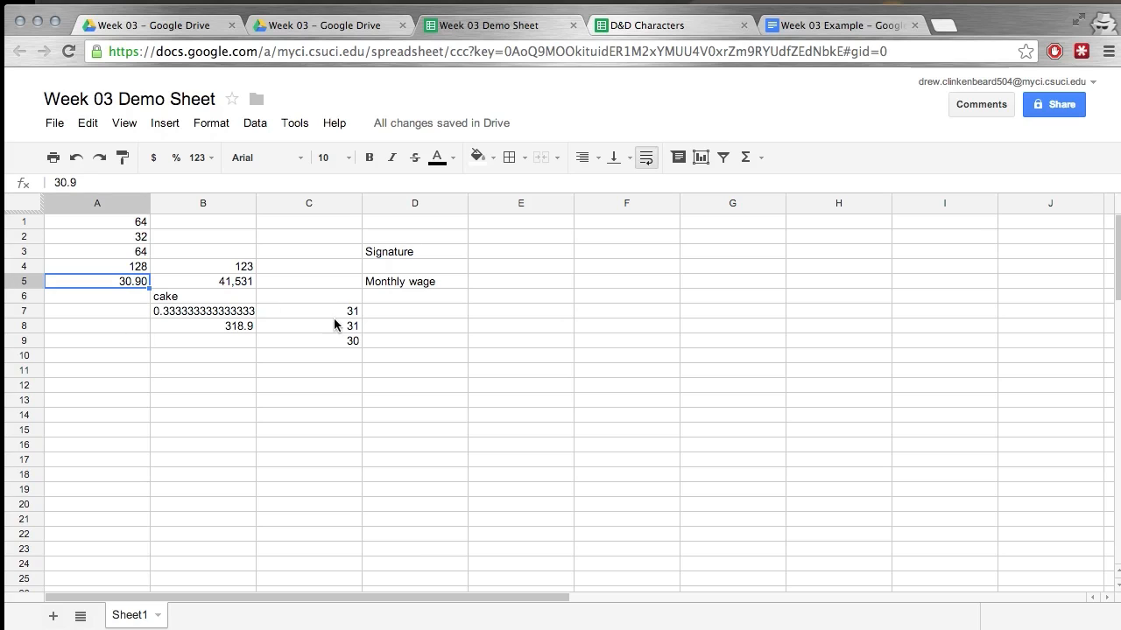
Add a count of 4 decimal places to the rounding formula in C7, making it =round(A5,4).
left_click(349, 347)
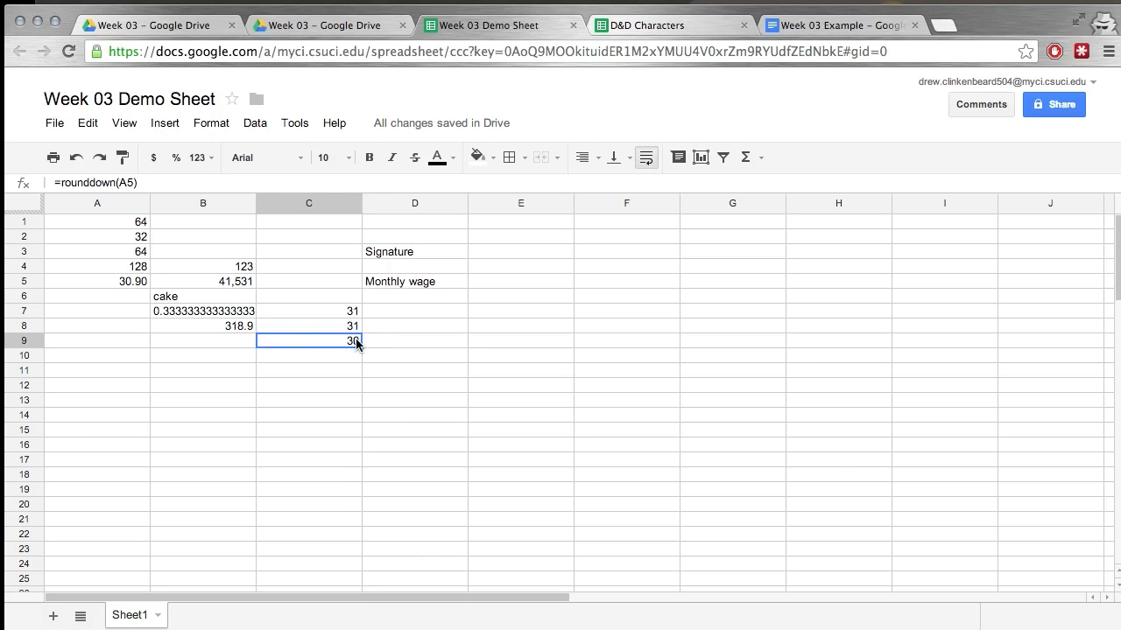
left_click(347, 314)
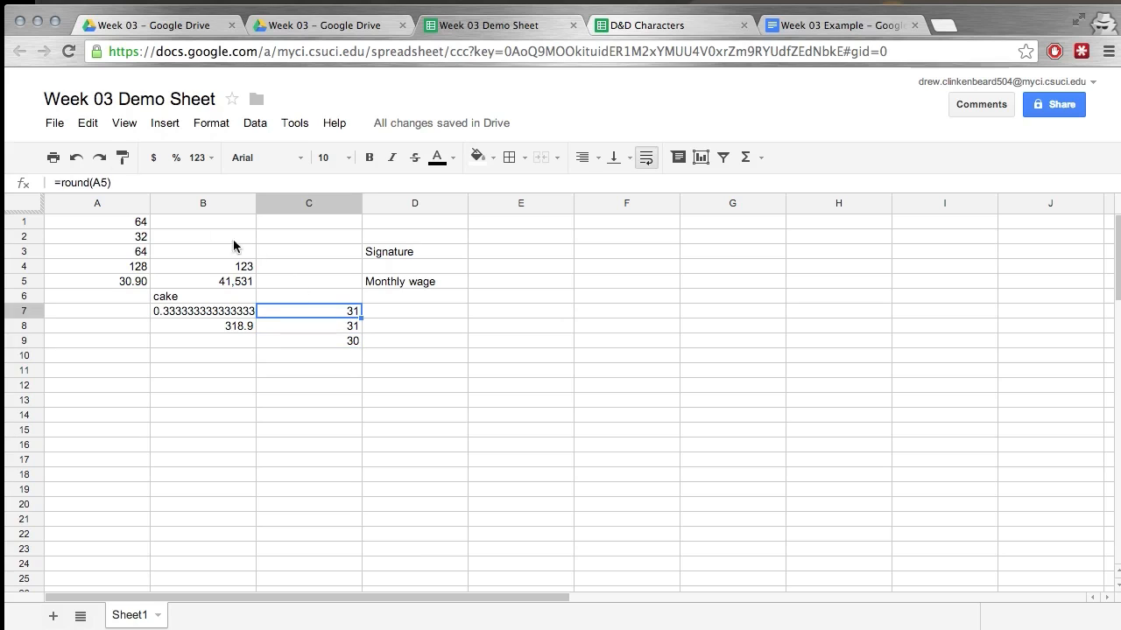
left_click(103, 182)
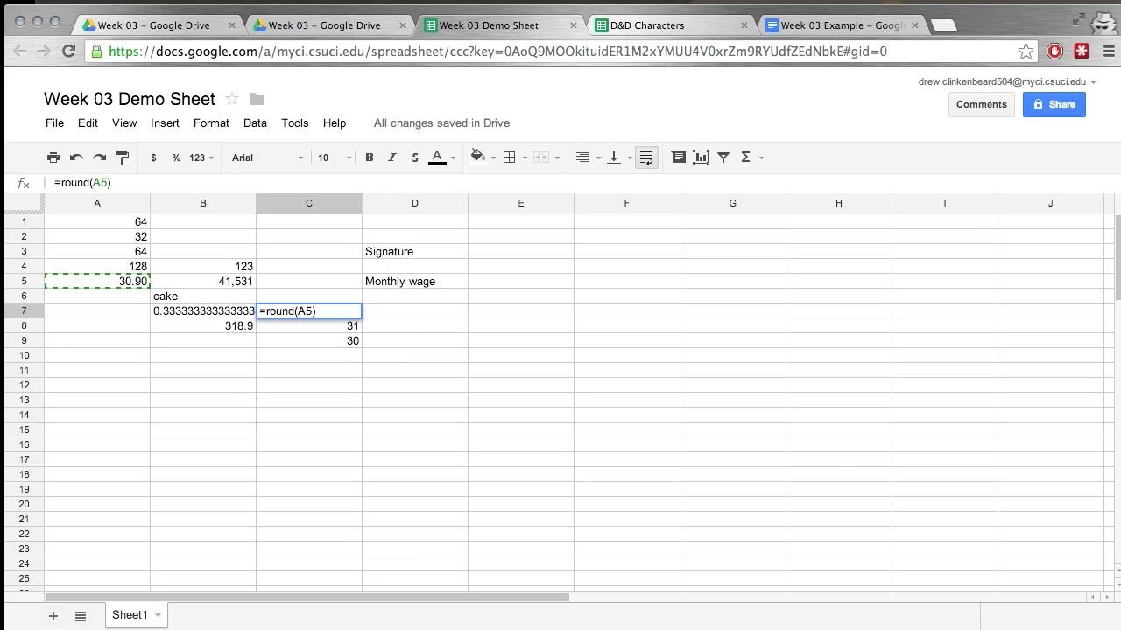
type(",")
type("4")
key("Return")
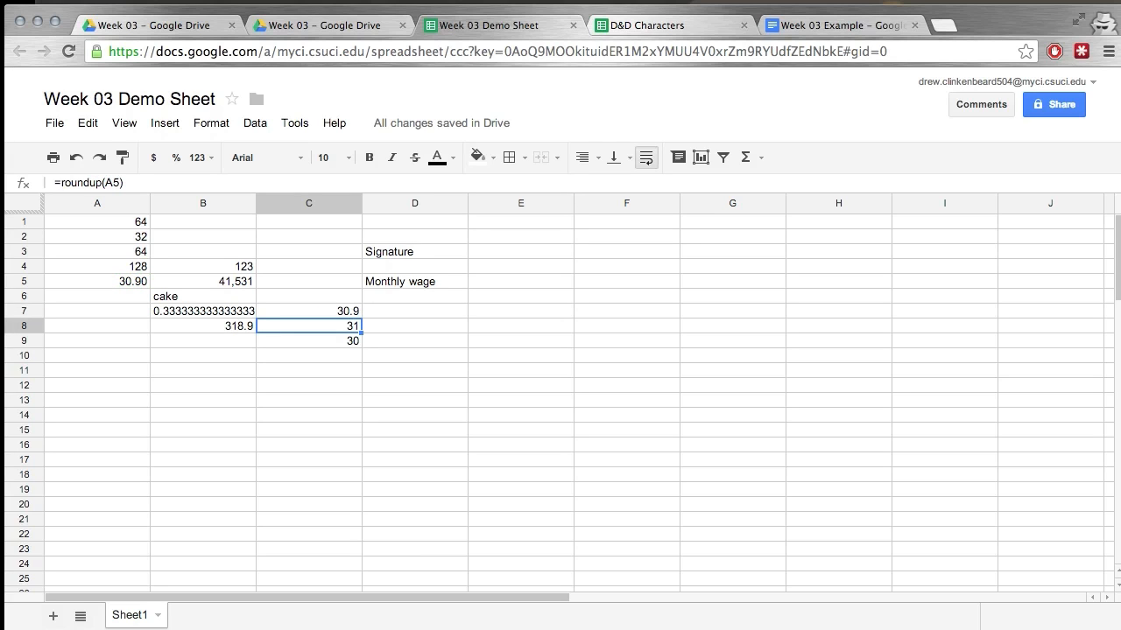
Extend the value in cell A5 with more decimals so that it reads 30.91236.
left_click(141, 284)
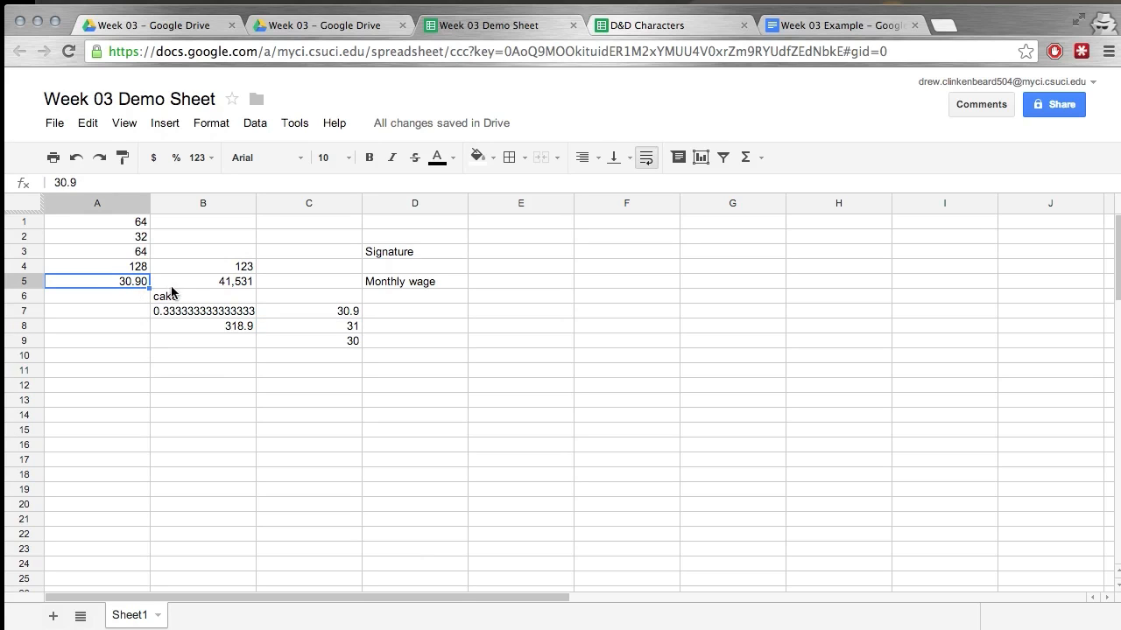
left_click(90, 185)
type("1")
key("Return")
left_click(93, 179)
type("236")
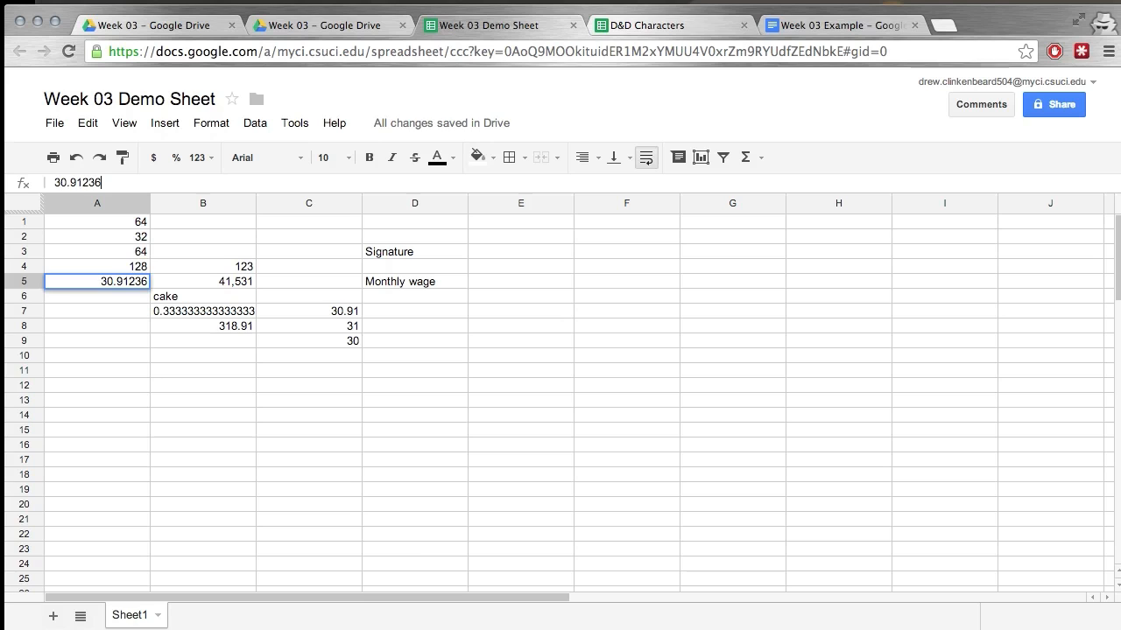
key("Return")
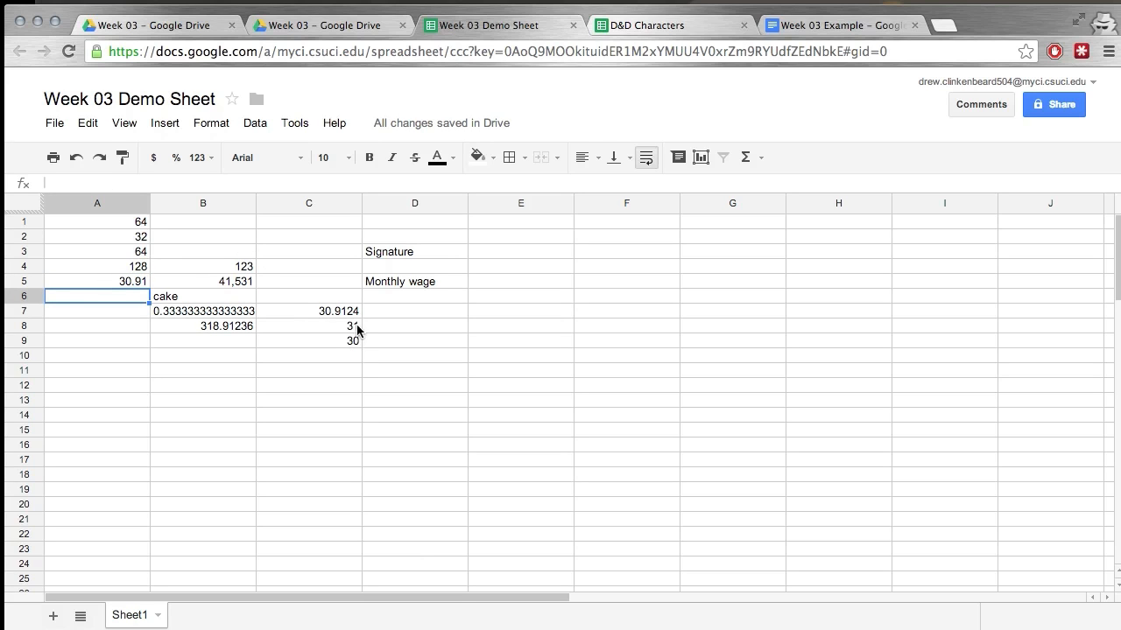
Replace the final digits of the number in A5 so that it reads 30.9125.
left_click(136, 283)
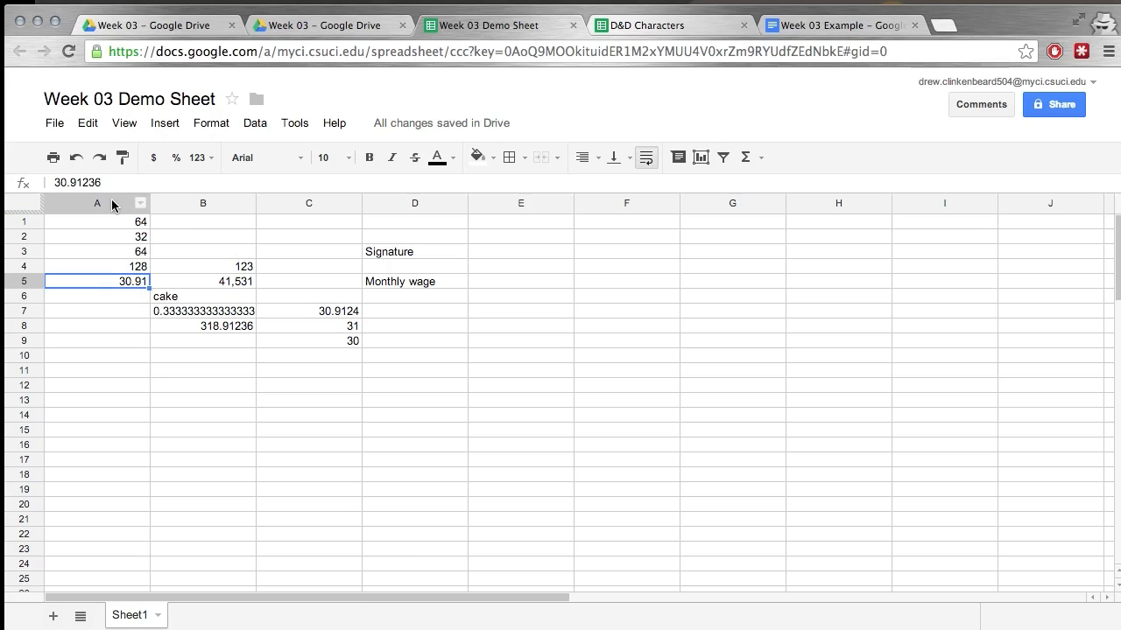
left_click_drag(101, 182, 89, 182)
type("5")
key("Return")
key("Up")
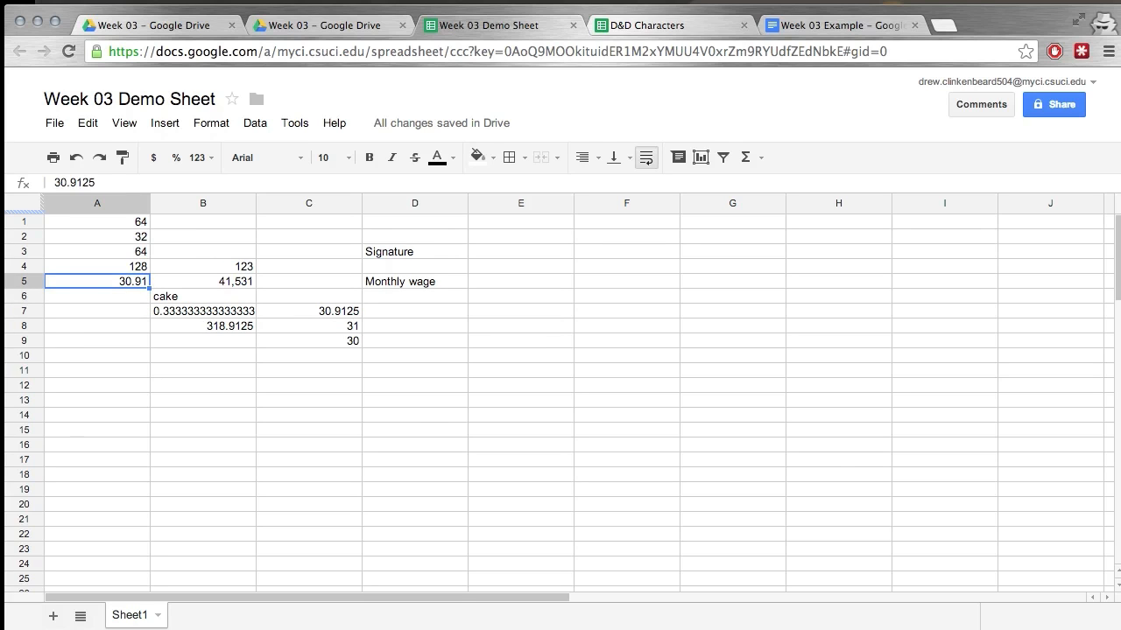
Append a fifth decimal digit to the number in A5, making it 30.91259.
left_click(160, 182)
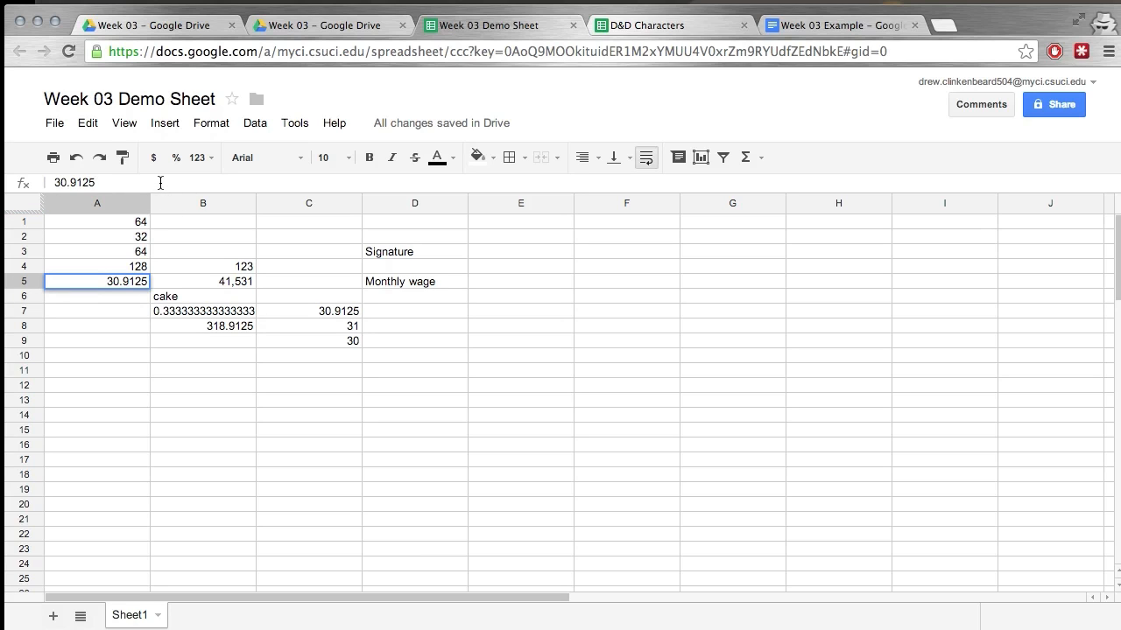
type("9")
key("Return")
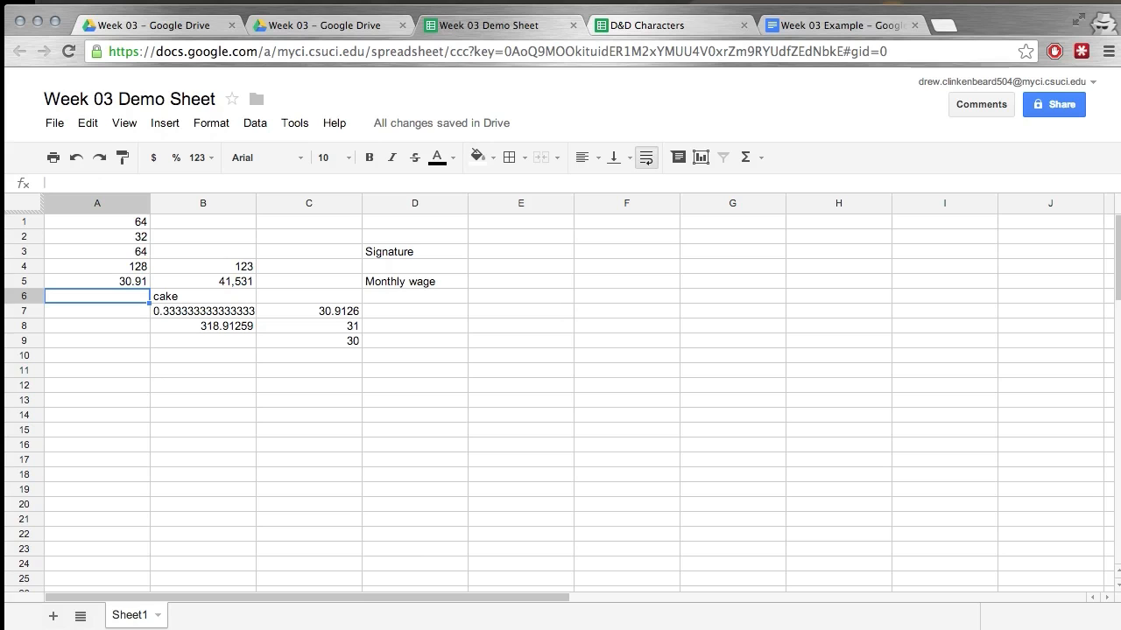
key("Up")
Inspect the rounding formula in C7 and highlight the sum expression in B8's formula, leaving it unedited.
left_click(347, 312)
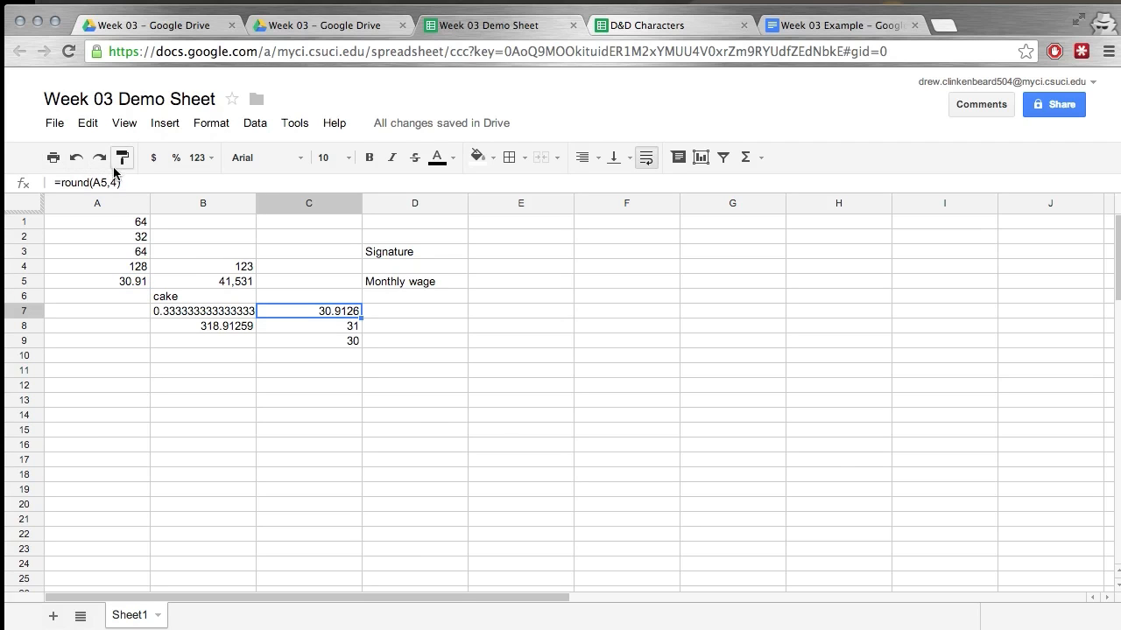
left_click(239, 328)
left_click(354, 316)
left_click(210, 329)
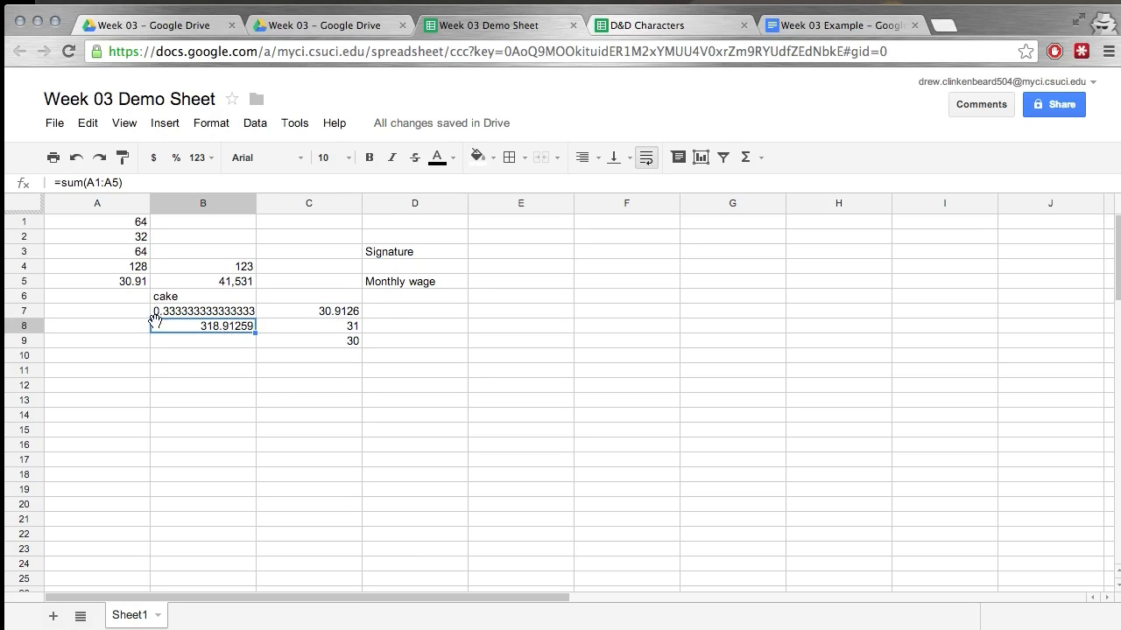
left_click(66, 180)
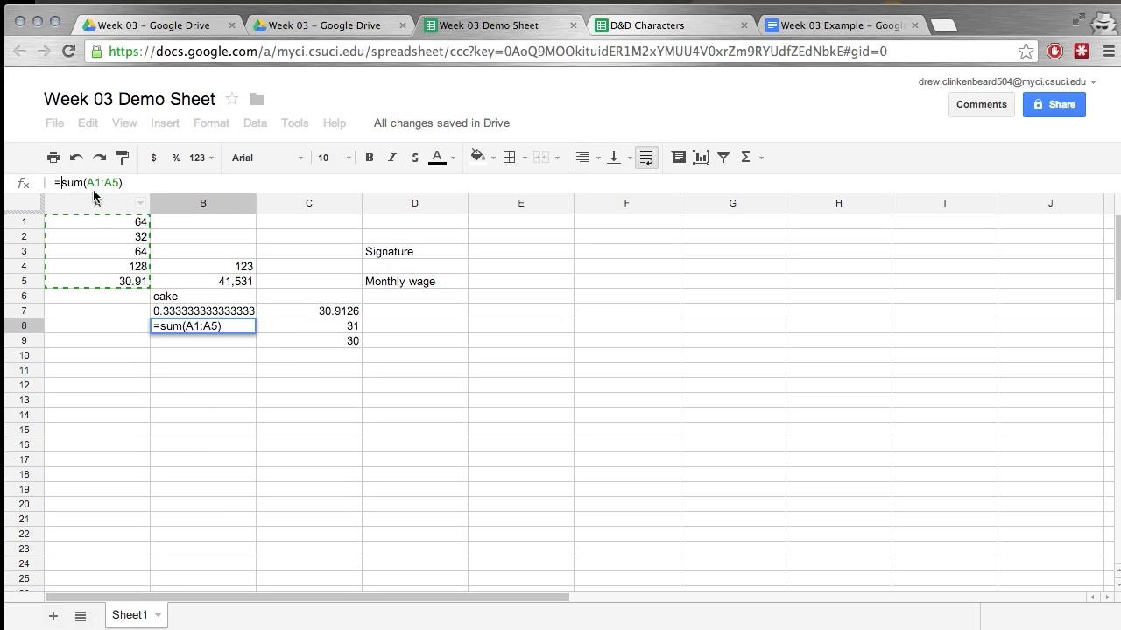
left_click_drag(62, 183, 124, 183)
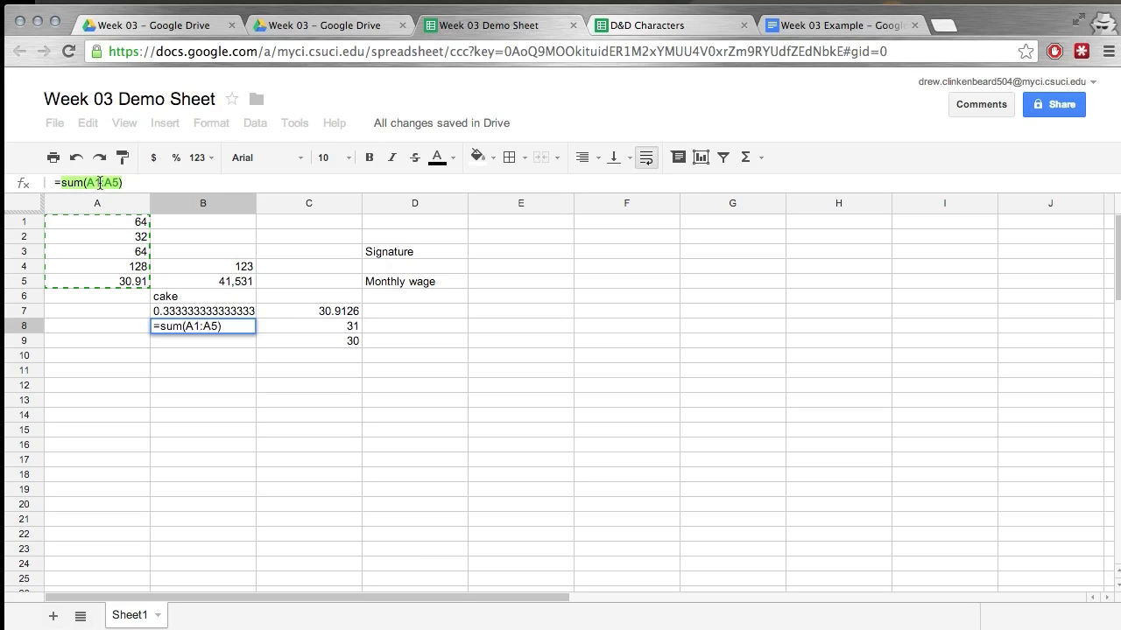
left_click(332, 315)
key("Escape")
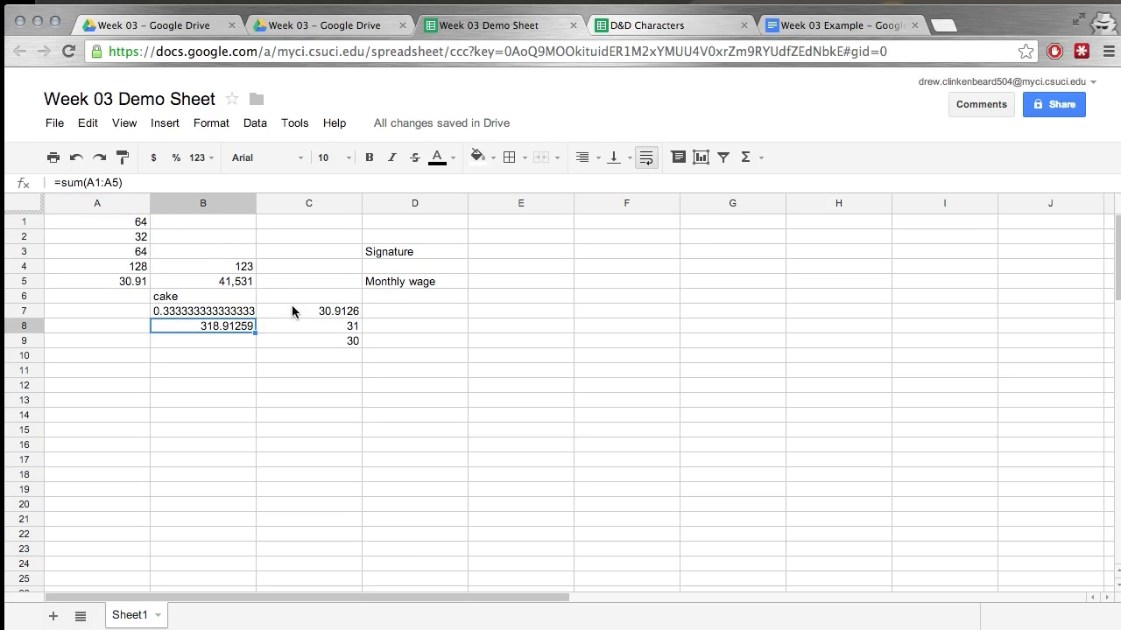
Compare the A5 reference inside C7's rounding formula with the whole sum(A1:A5) expression in B8, without editing either.
left_click(296, 315)
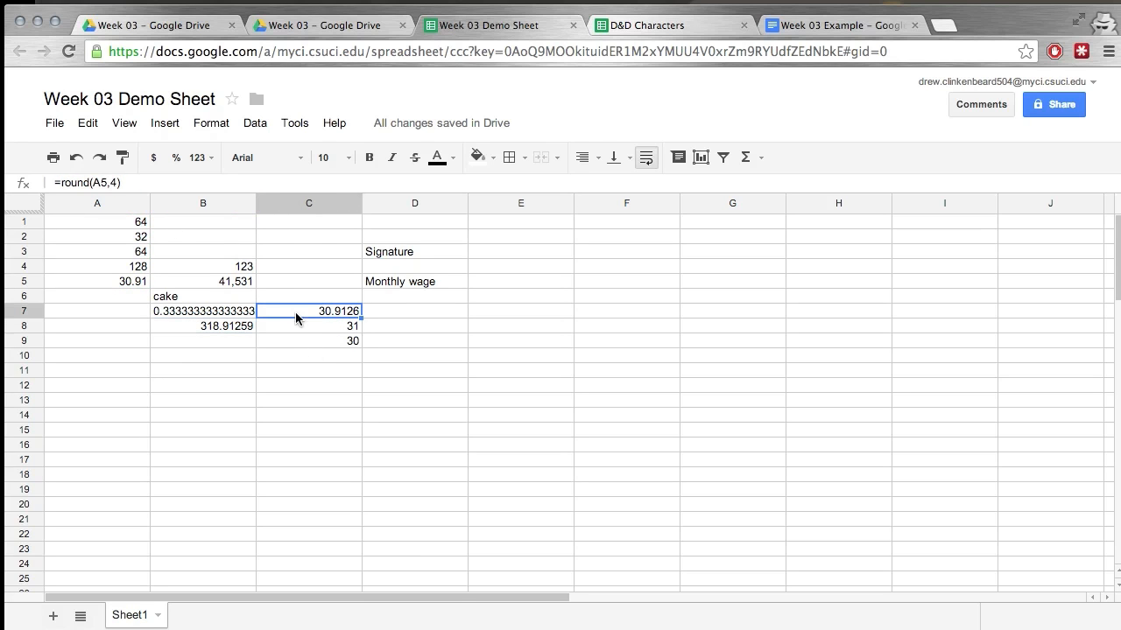
left_click(92, 182)
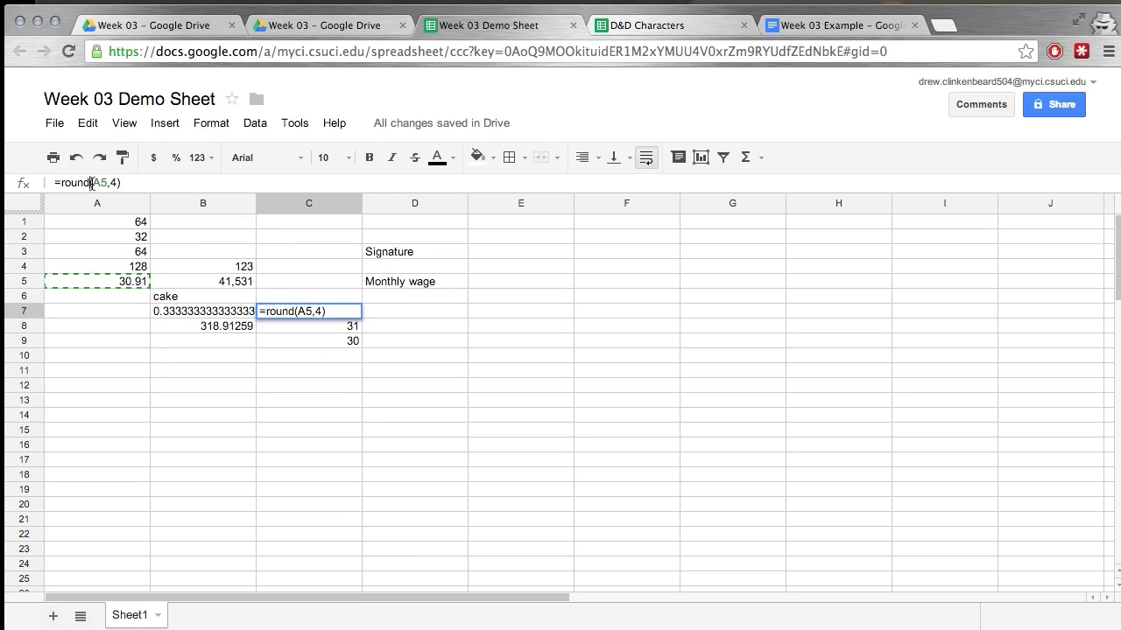
left_click(193, 313)
left_click(199, 326)
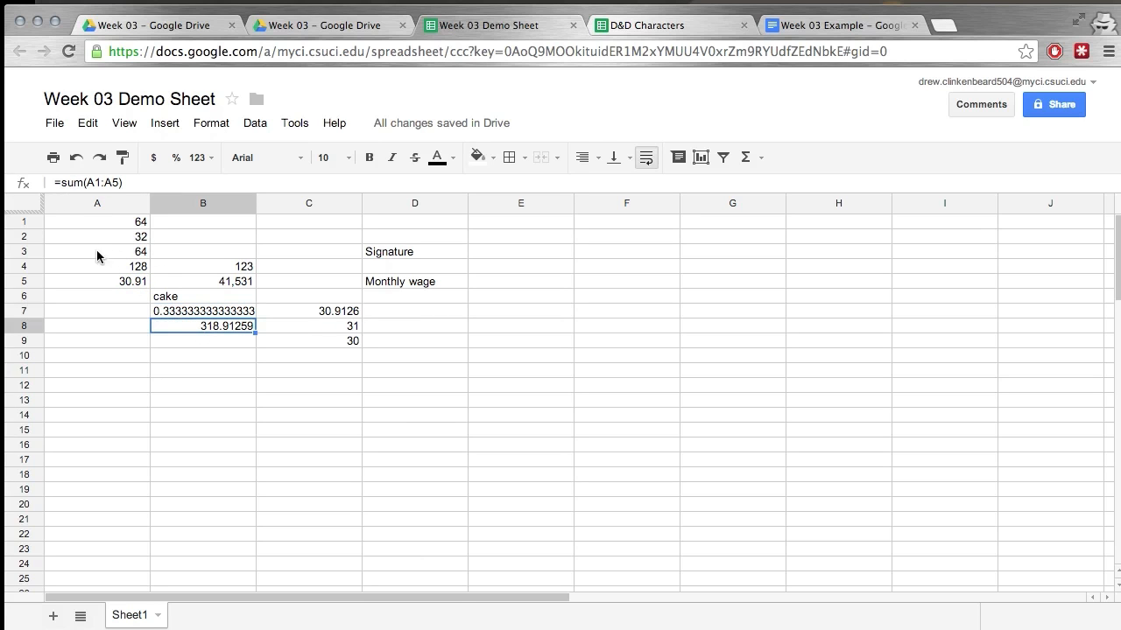
left_click(127, 182)
left_click_drag(127, 182, 65, 182)
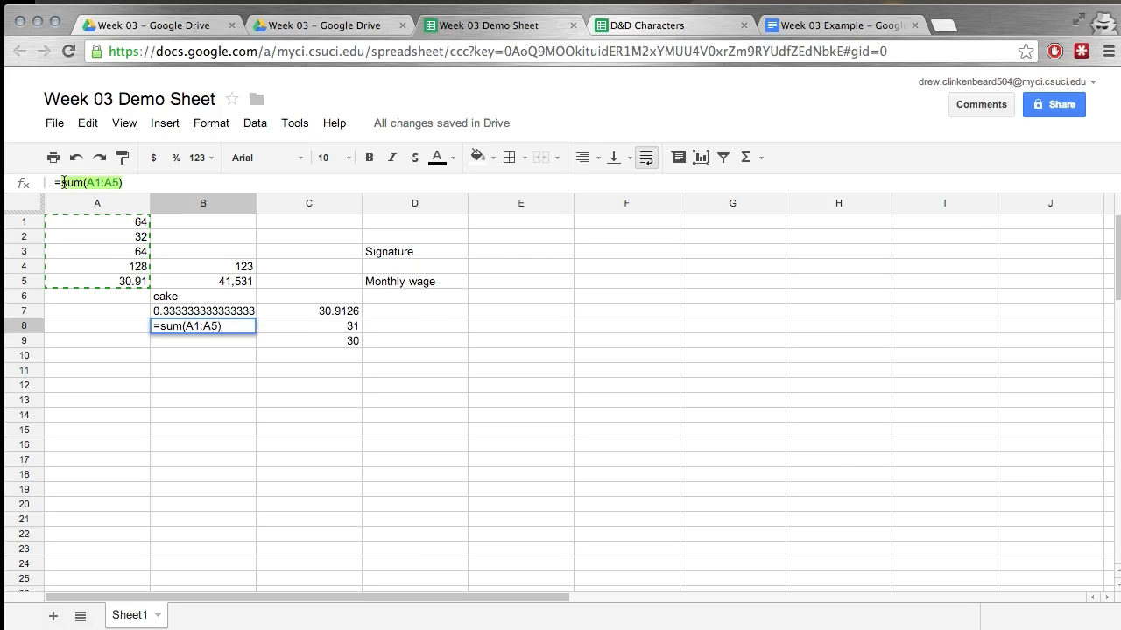
key("Left")
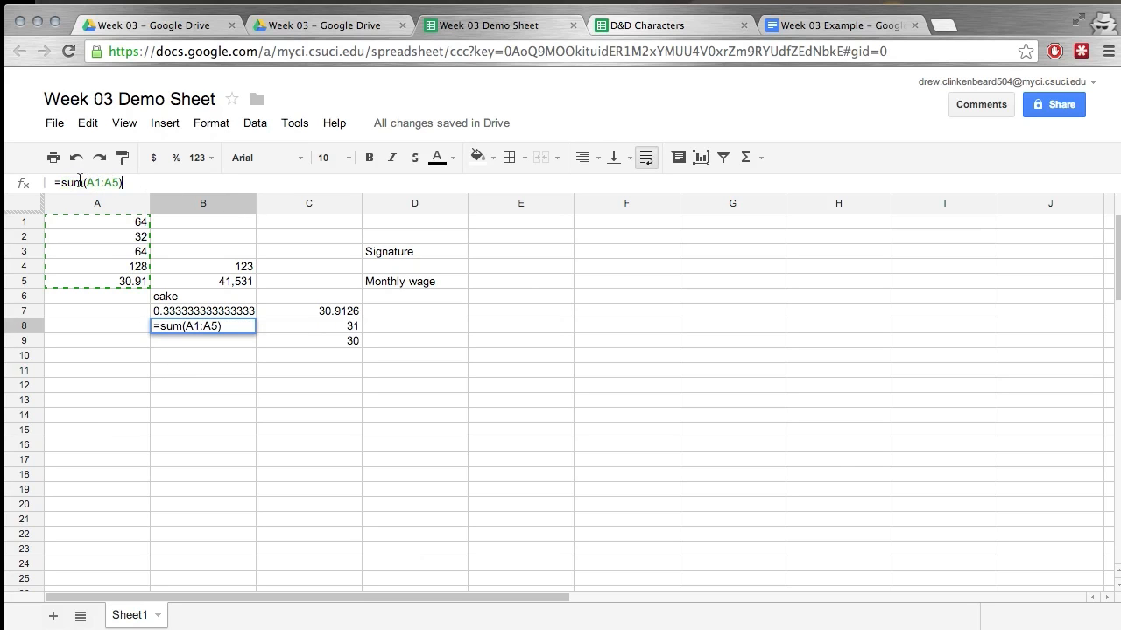
left_click(211, 339)
key("Escape")
Enter a nested formula in B9 that rounds the total of A1 to A5 to four decimals: =round(sum(A1:A5),4).
left_click(213, 343)
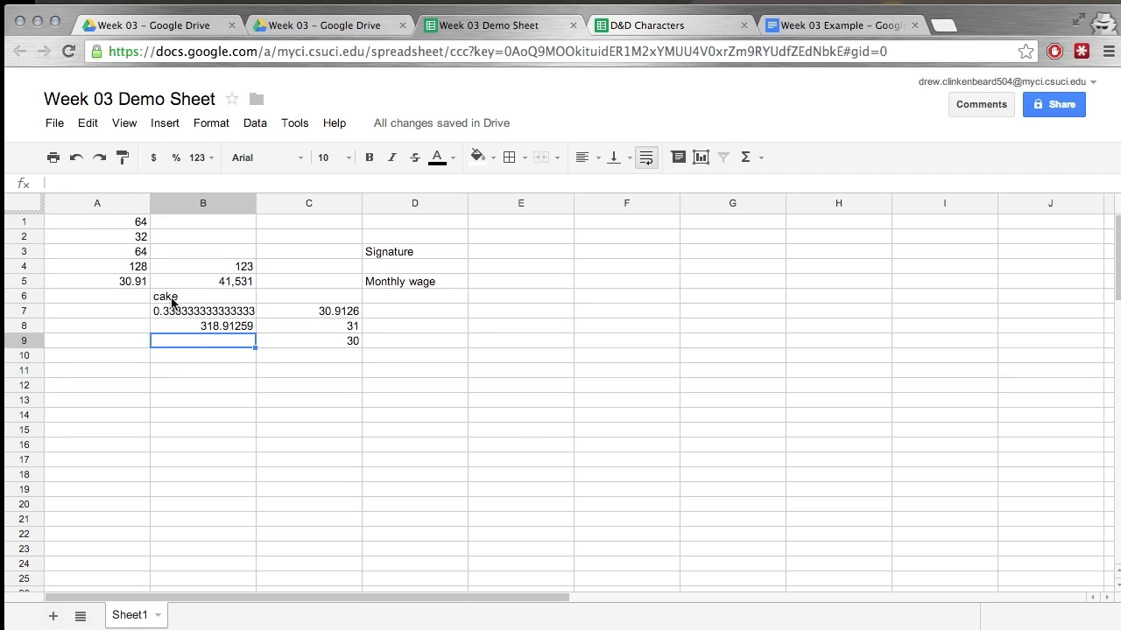
left_click(120, 184)
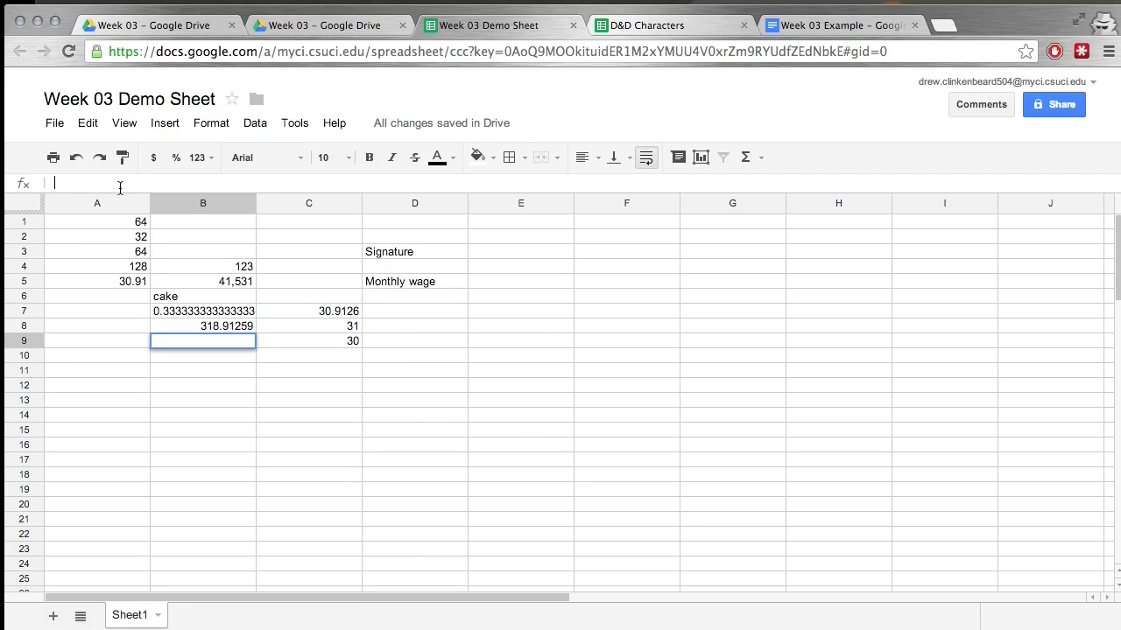
type("=round")
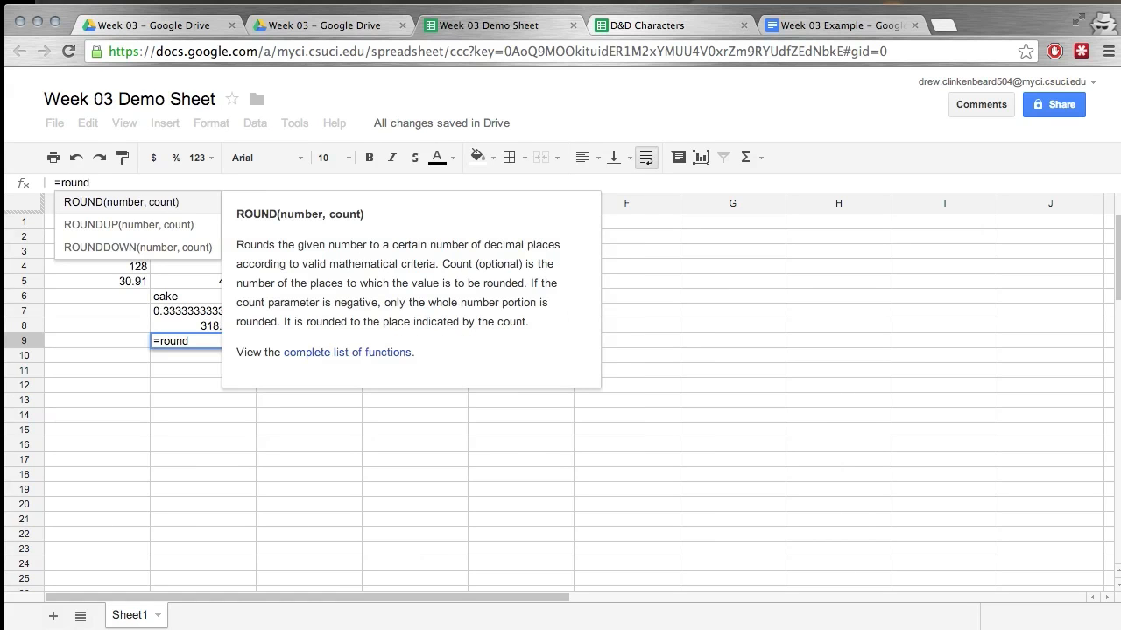
type("(")
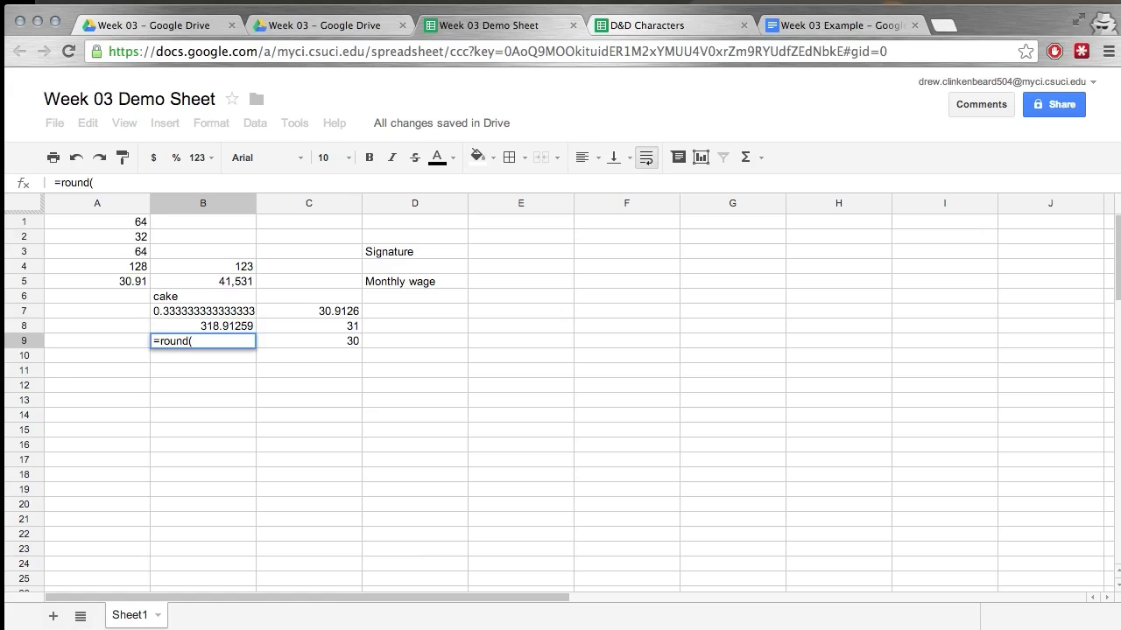
type("sum")
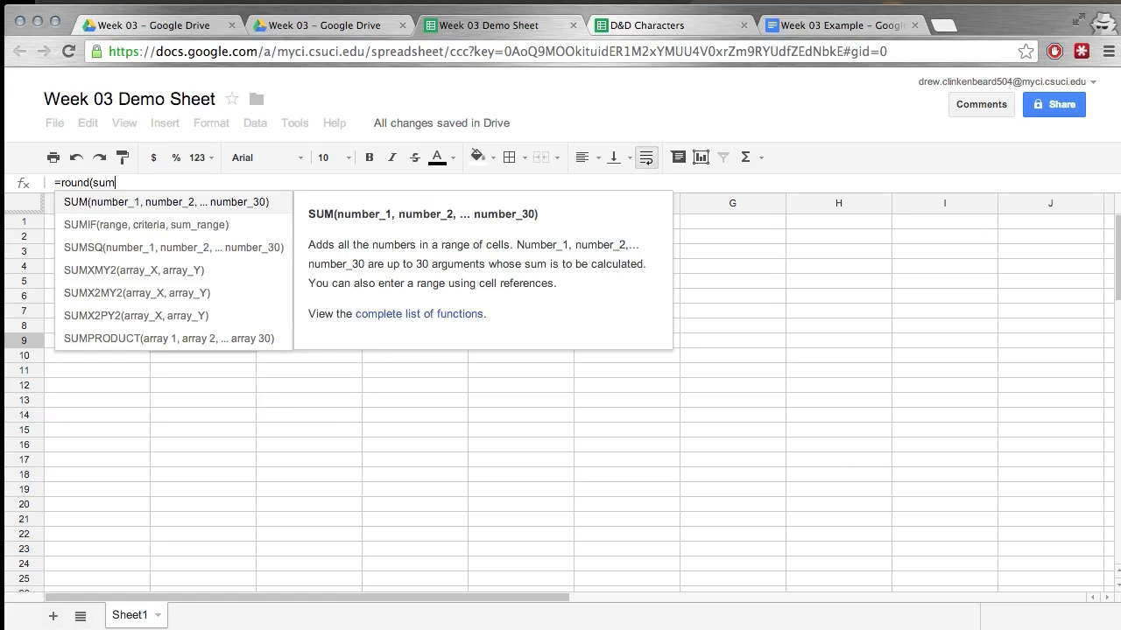
type("(")
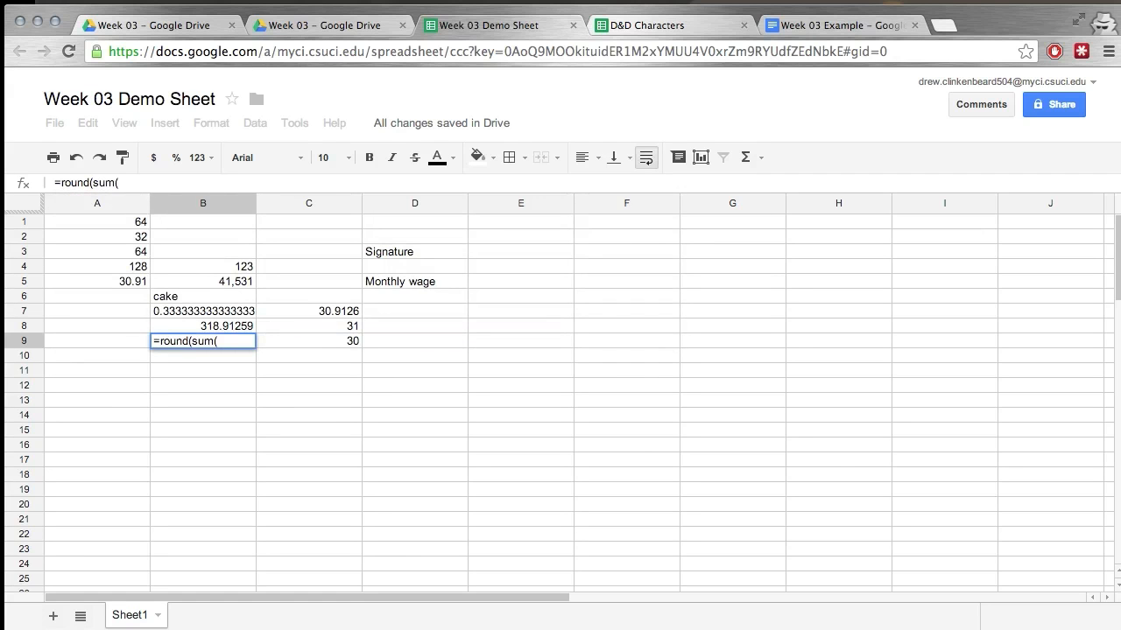
type("a1:a5),4)")
key("Return")
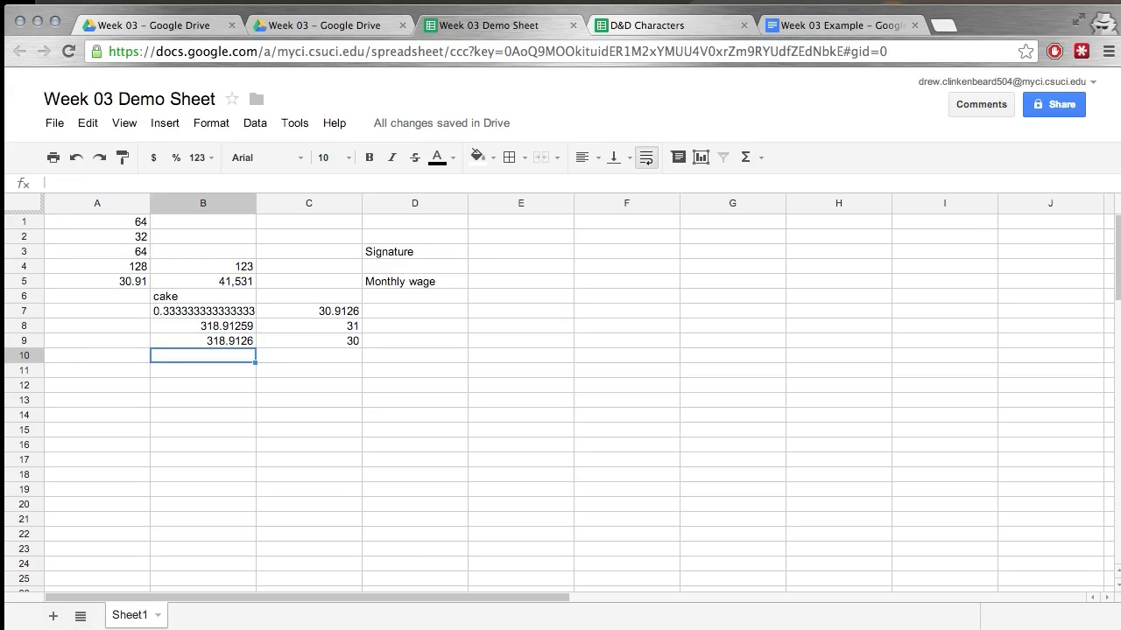
key("Up")
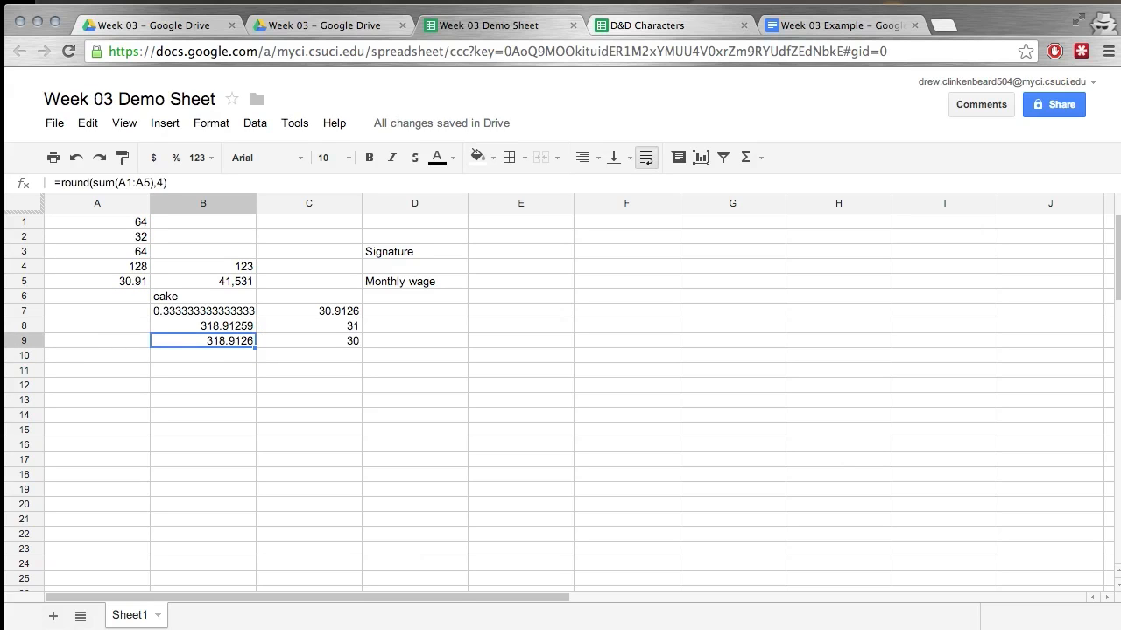
key("Up")
key("Down")
Replace the value in cell A2 with -200.6785.
left_click(133, 242)
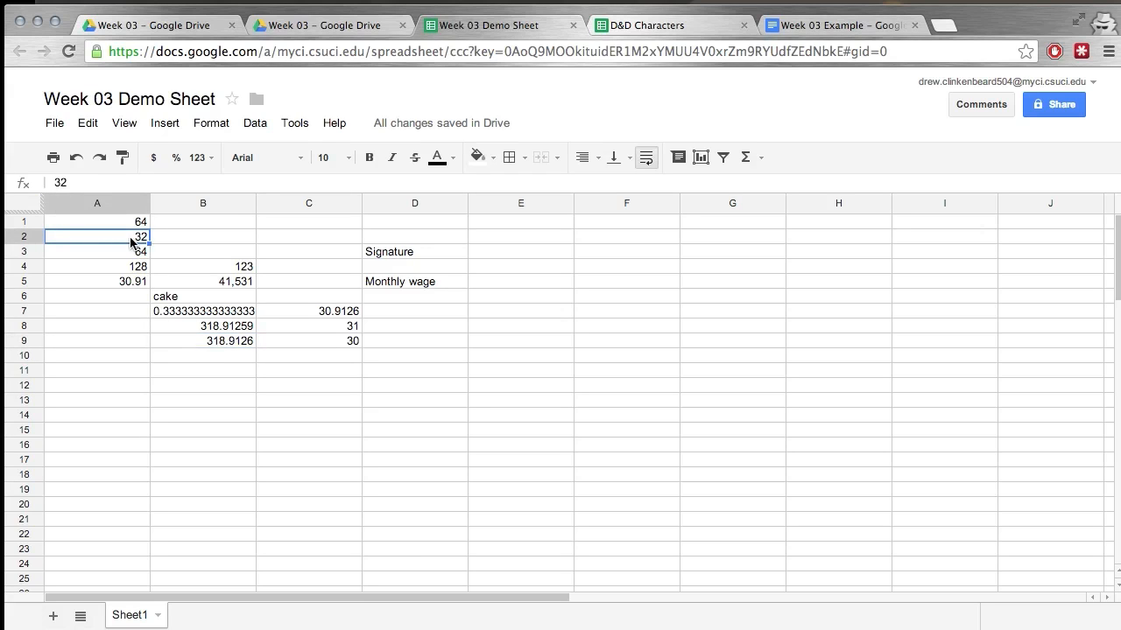
type("-20")
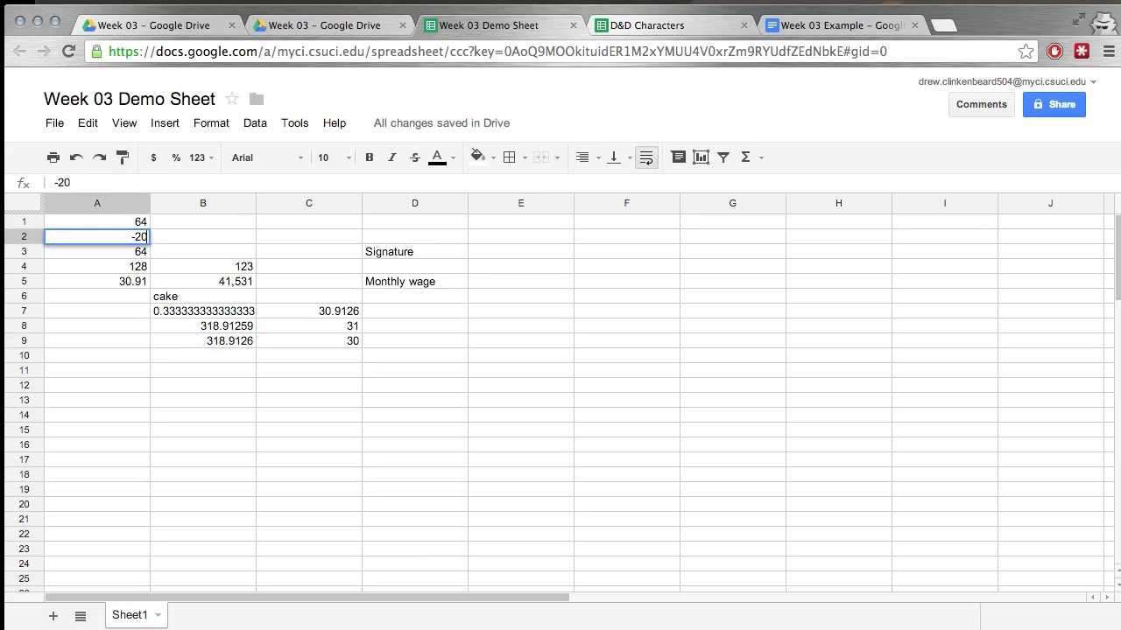
type("0.6785")
key("Return")
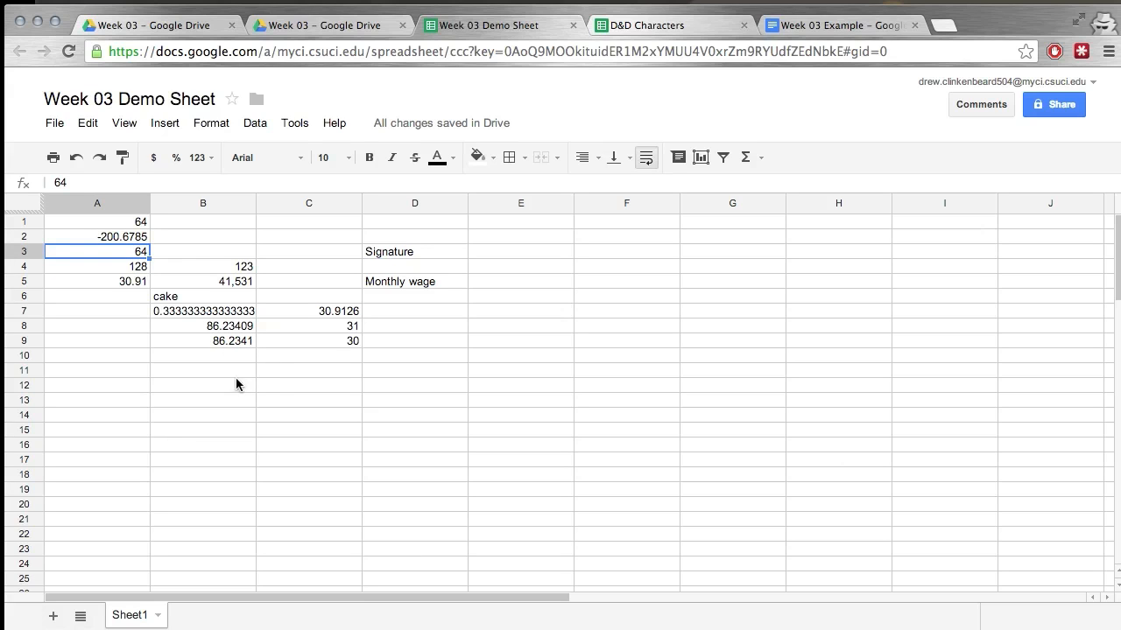
Review the nested rounding formula in B9 by highlighting its full expression, and leave it unedited.
left_click(228, 351)
left_click(228, 343)
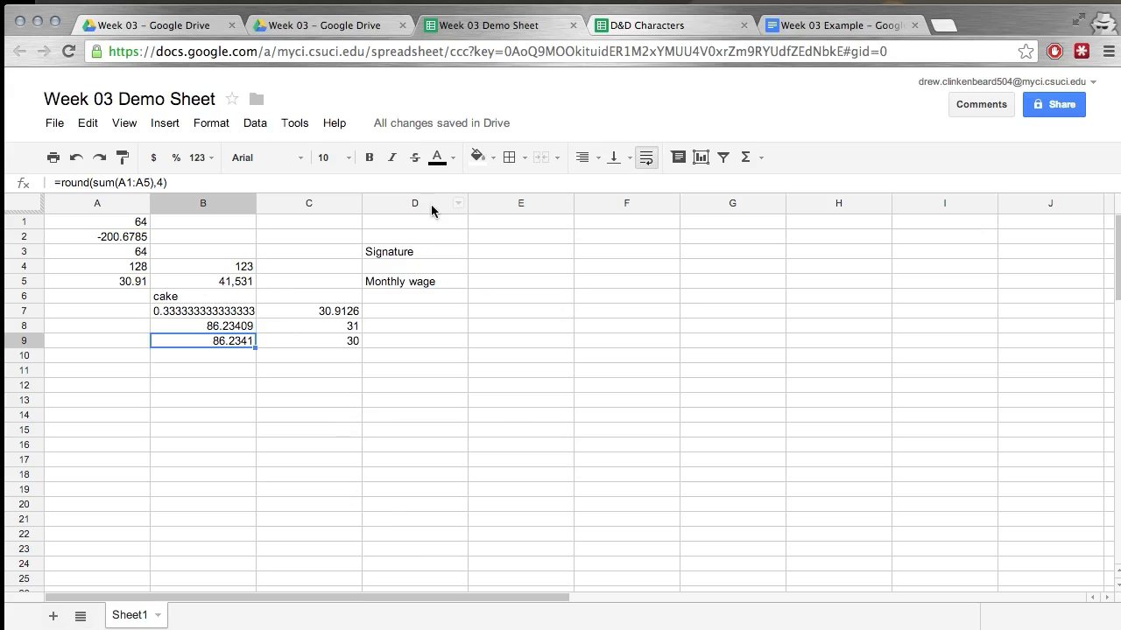
left_click(66, 181)
left_click_drag(58, 181, 171, 183)
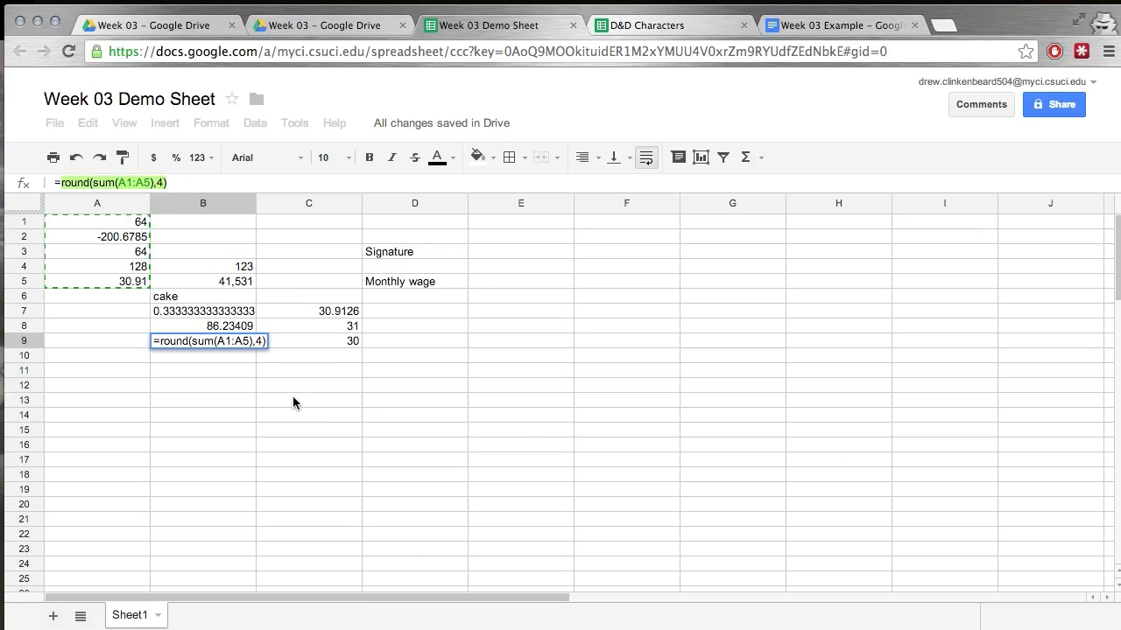
key("Escape")
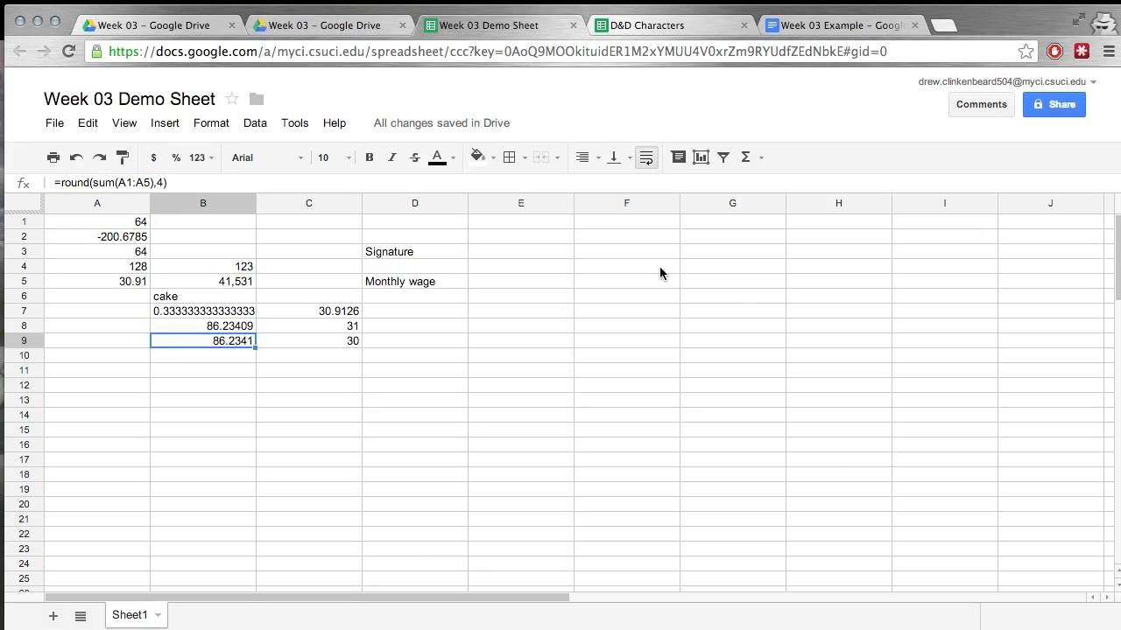
Look through the common function choices and open the online Google spreadsheets function list.
left_click(756, 163)
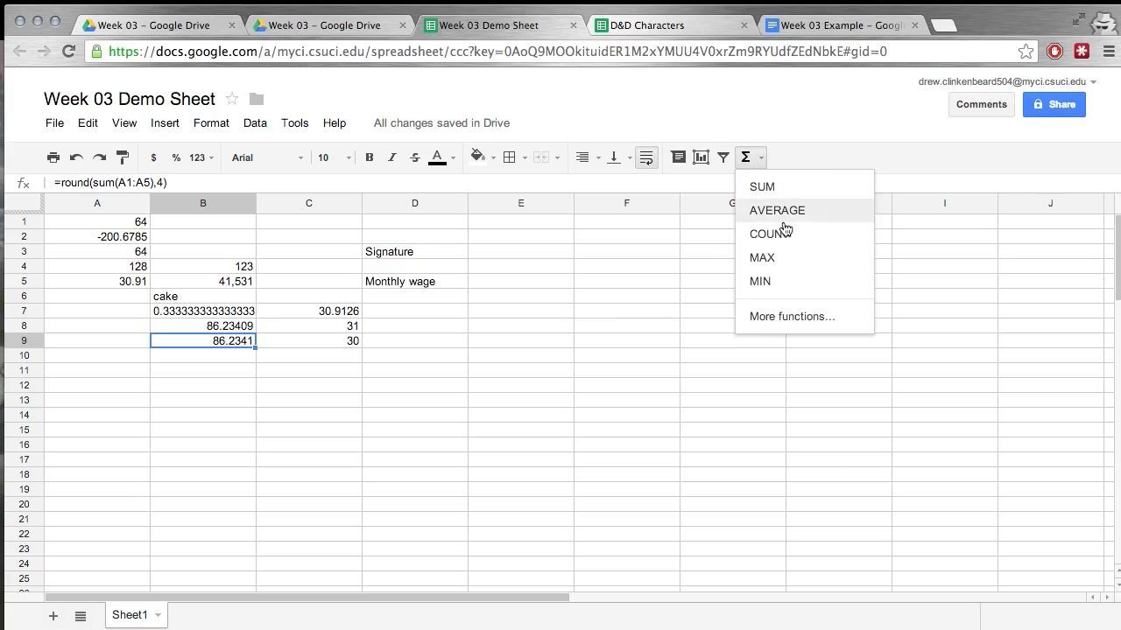
left_click(784, 160)
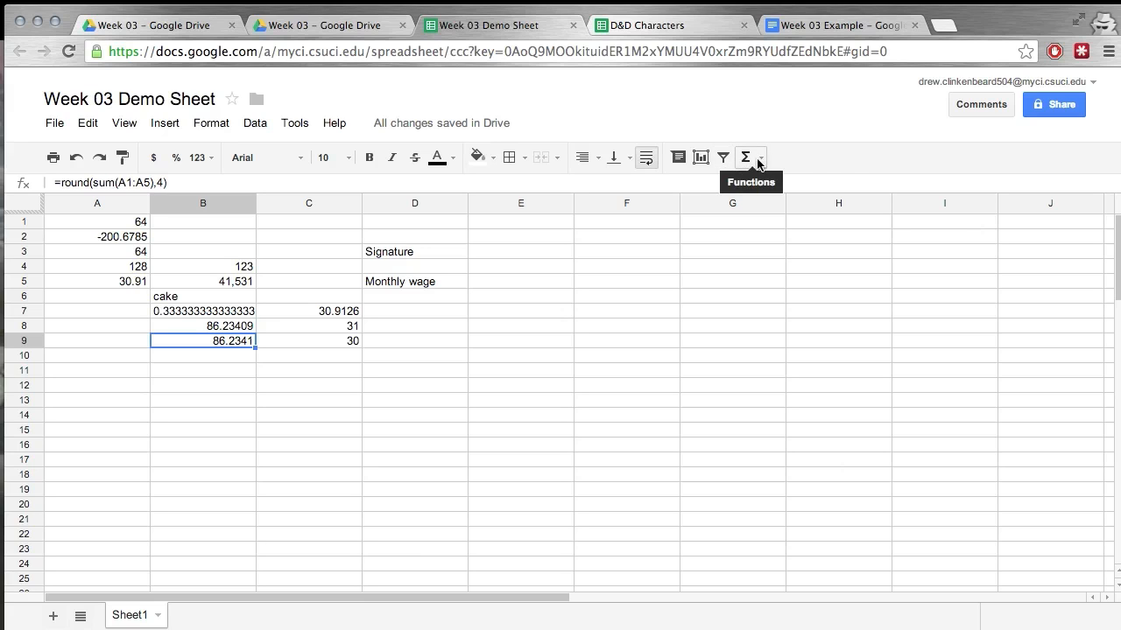
left_click(758, 162)
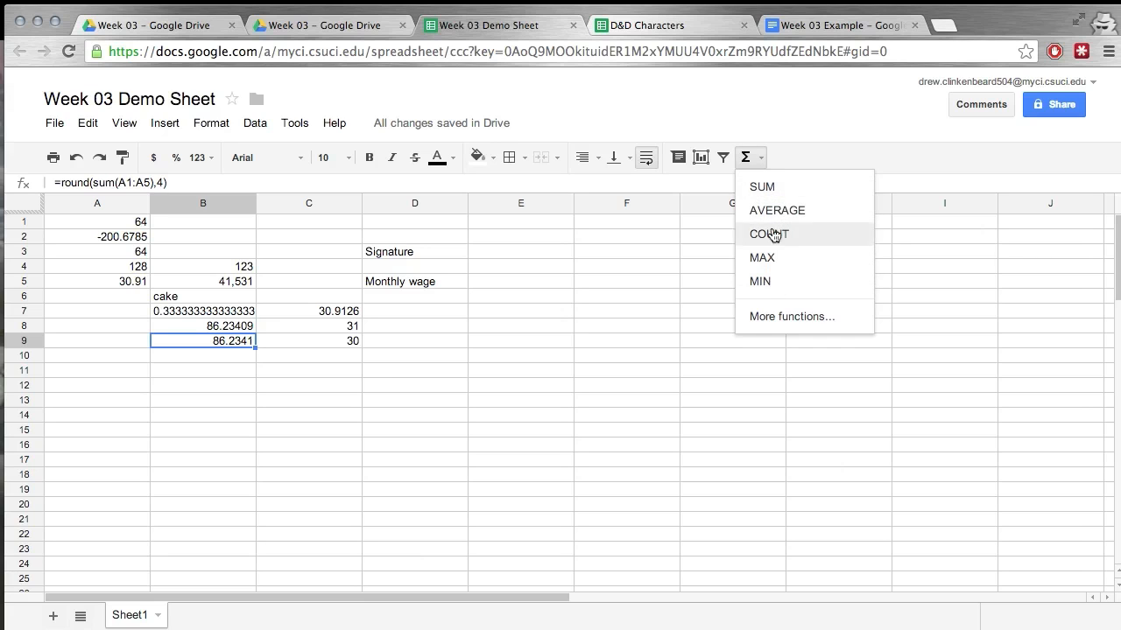
left_click(765, 322)
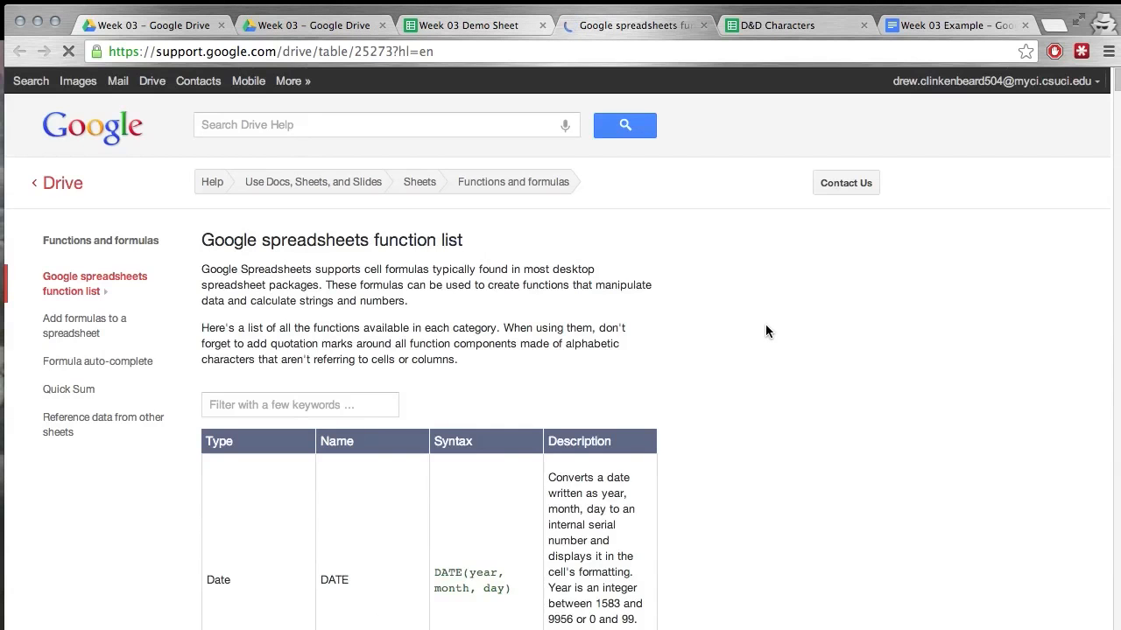
scroll(685, 309, "down", 6)
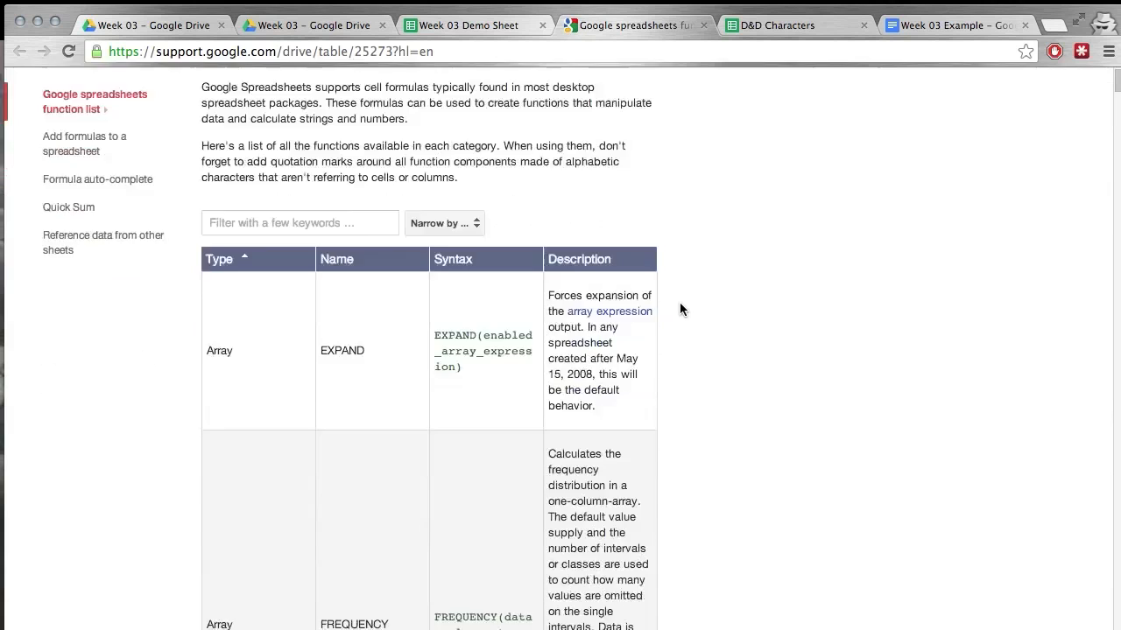
scroll(679, 309, "up", 10)
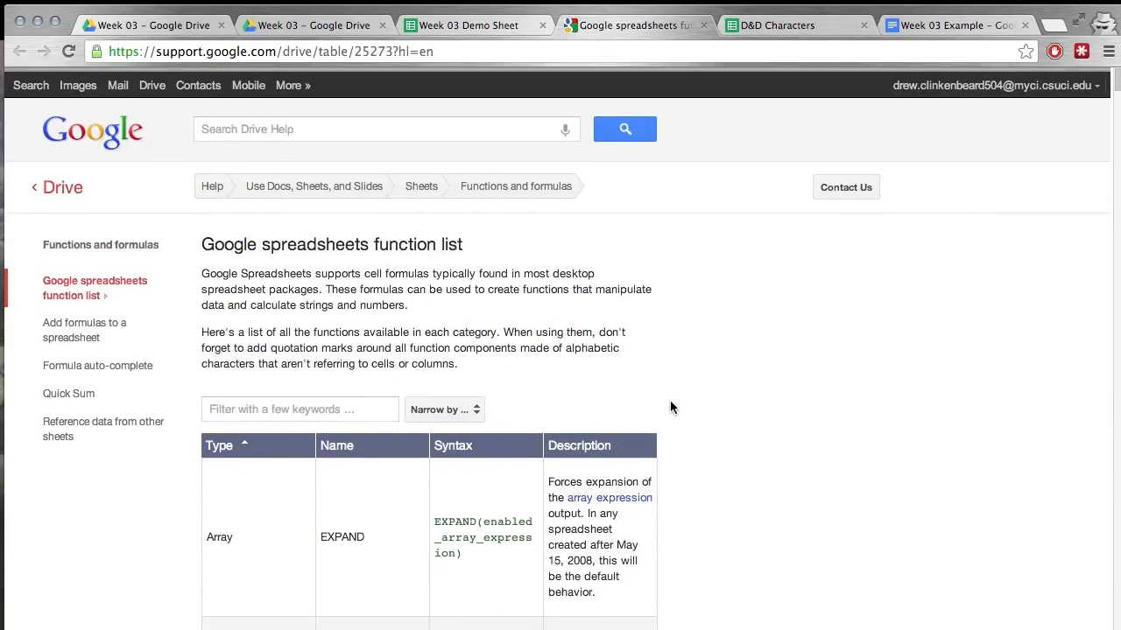
scroll(671, 405, "down", 3)
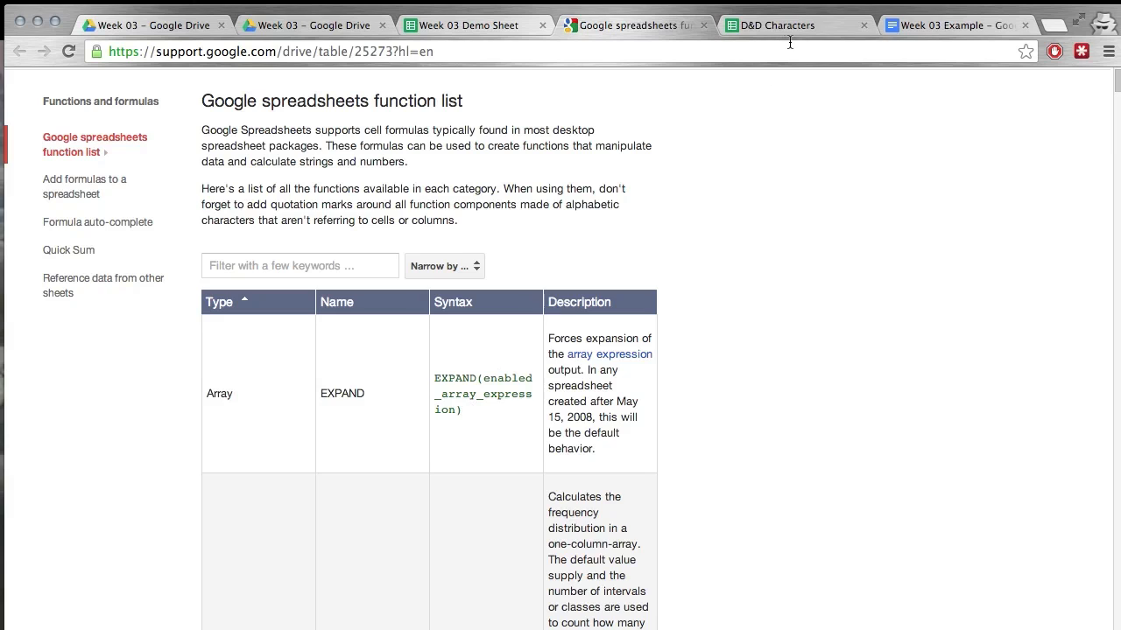
Filter the function list by "round(" and highlight the description of the ROUND function.
left_click(342, 266)
type("round")
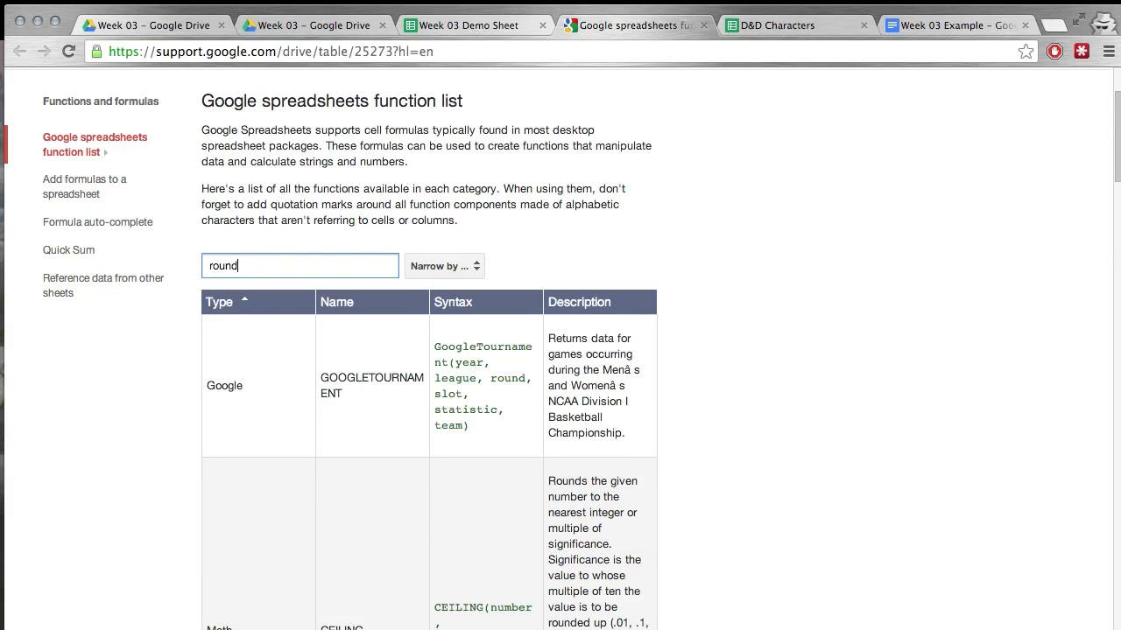
type("(")
scroll(346, 364, "down", 3)
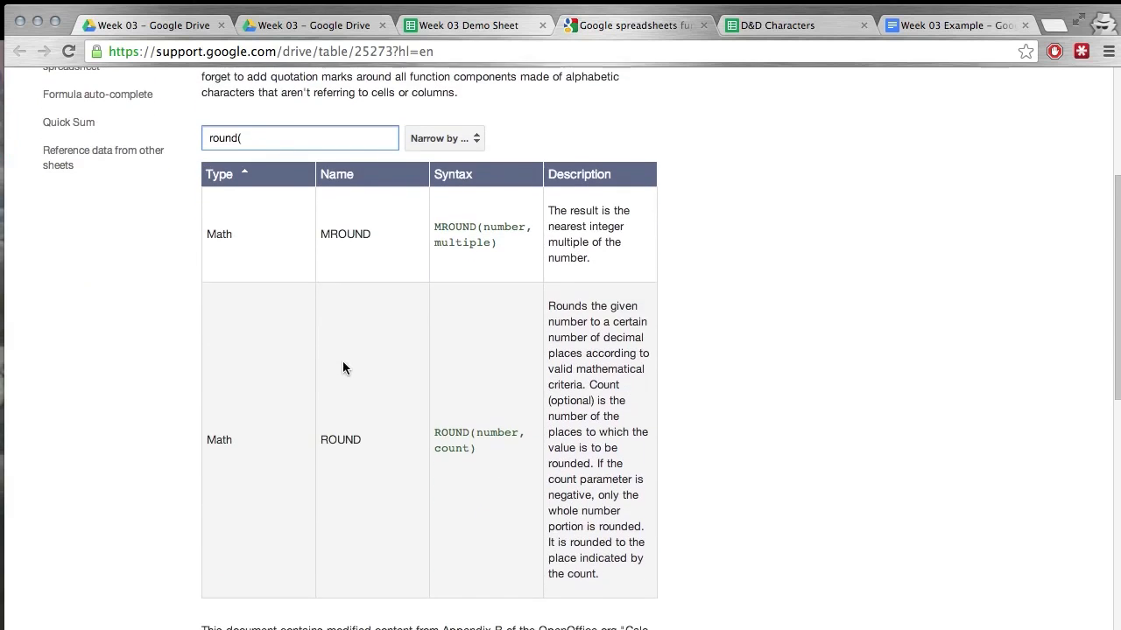
scroll(357, 402, "down", 1)
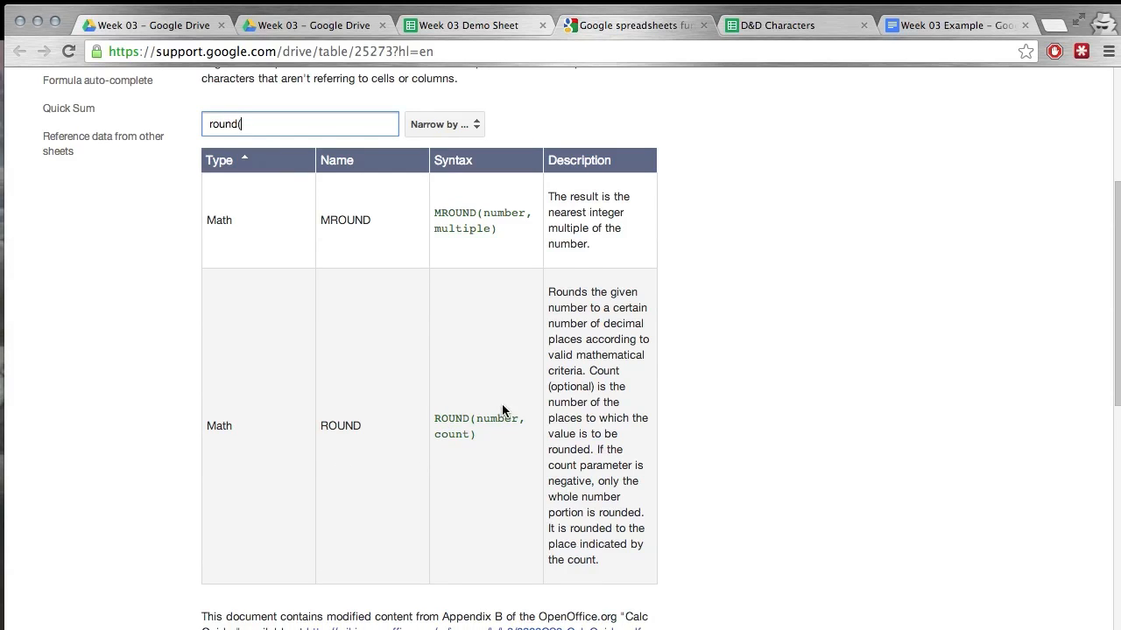
left_click_drag(554, 291, 592, 563)
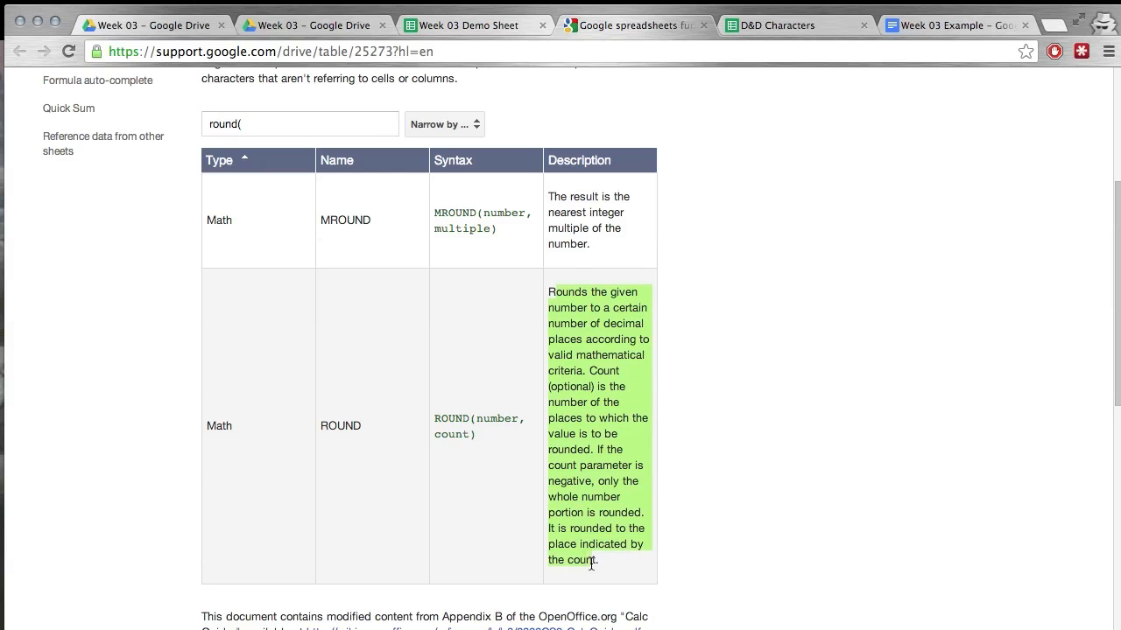
left_click(751, 450)
Look up the "roundup" and "rounddown" functions in the function list by changing the keyword filter.
scroll(750, 450, "up", 4)
left_click(257, 320)
key("BackSpace")
type("up")
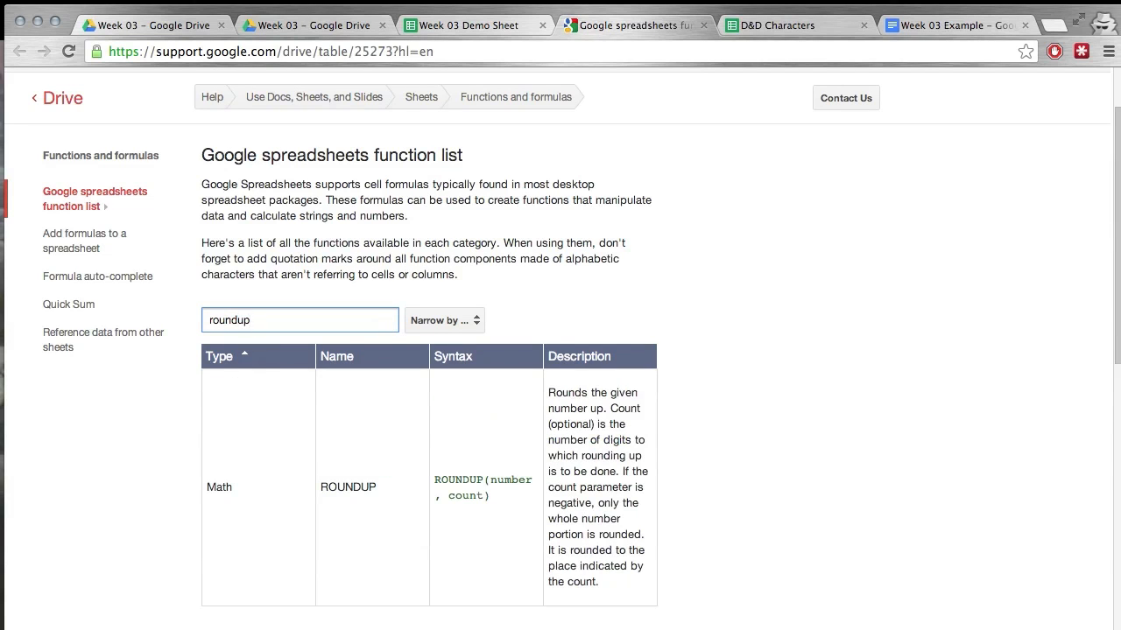
key("BackSpace")
key("BackSpace")
type("down")
Browse the functions matching "round" and close the function list page to return to the demo sheet.
key("BackSpace")
key("BackSpace")
key("BackSpace")
key("BackSpace")
key("BackSpace")
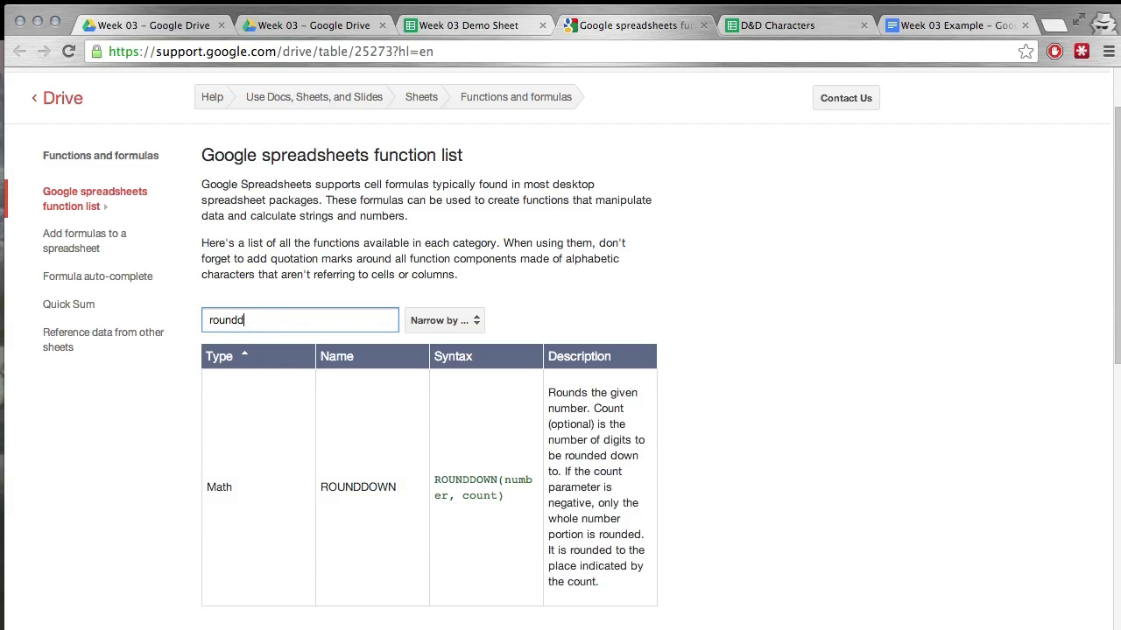
type("d")
scroll(424, 457, "down", 5)
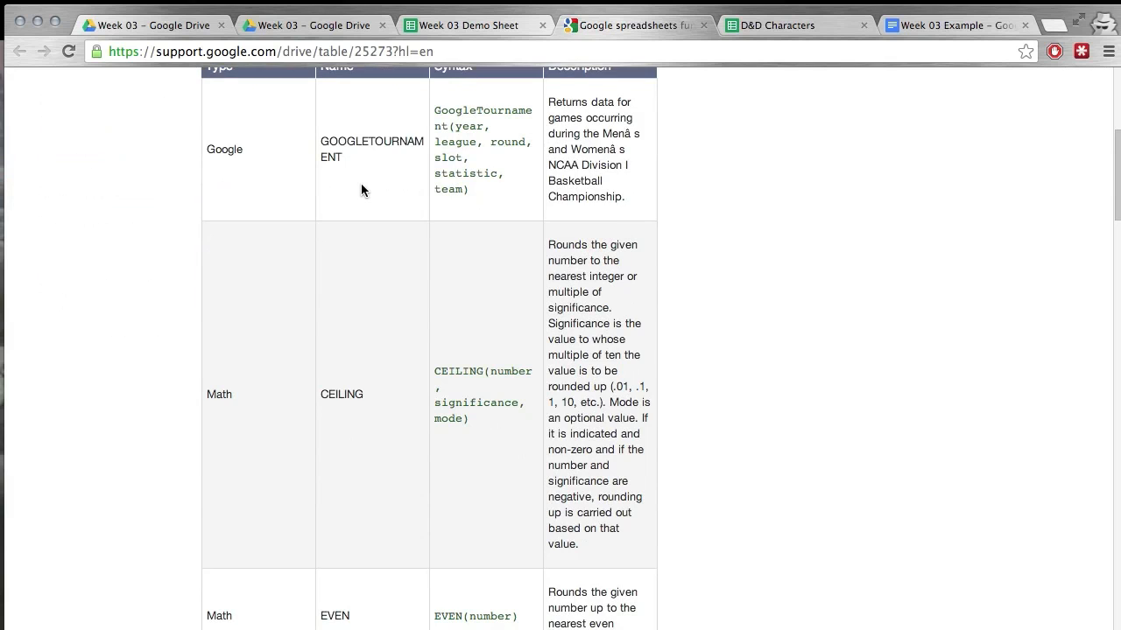
scroll(361, 190, "down", 1)
scroll(361, 190, "down", 10)
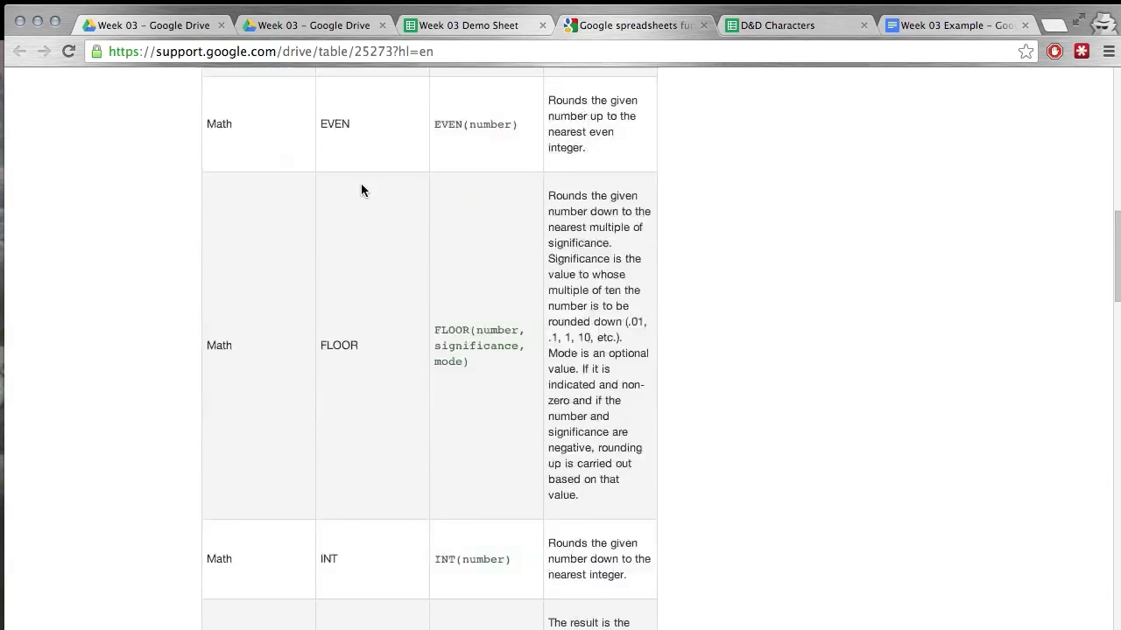
scroll(360, 190, "up", 15)
left_click(703, 25)
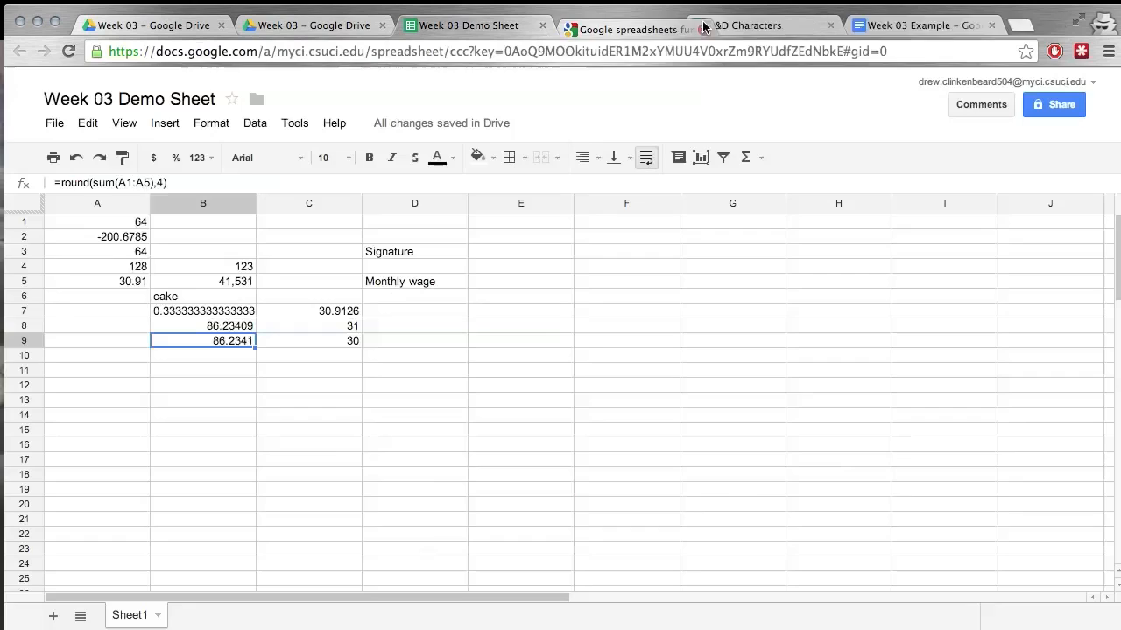